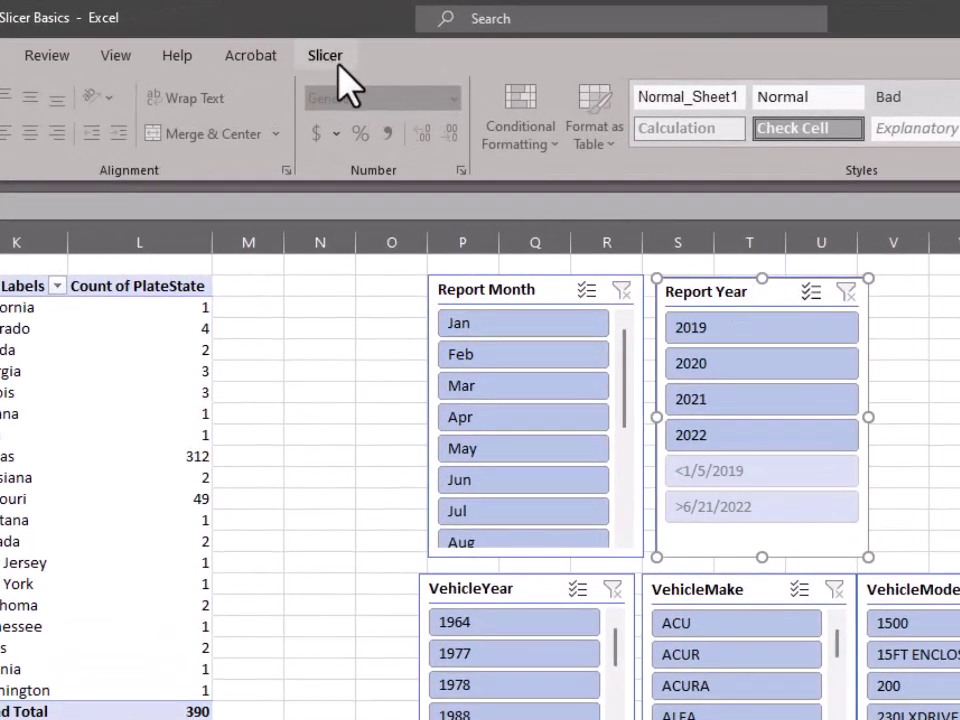
- Filter the report-date PivotTable by 2019, 2020 and 2021 in turn with the Report Year slicer, and clear the filter
{"action": "left_click", "coordinate": [330, 60]}
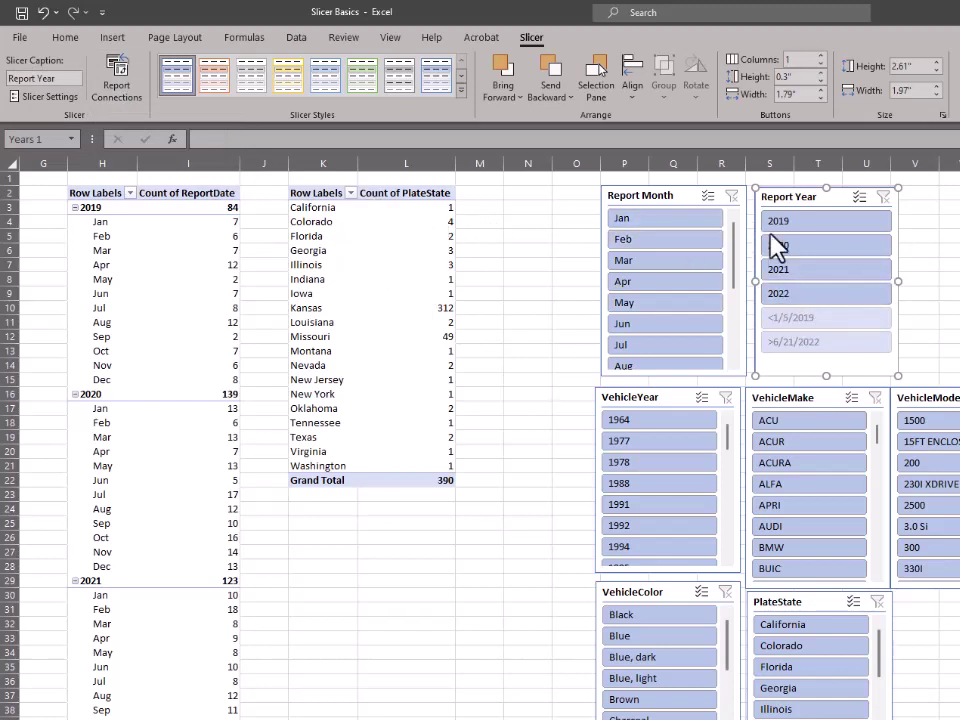
{"action": "left_click", "coordinate": [812, 222]}
{"action": "left_click", "coordinate": [800, 246]}
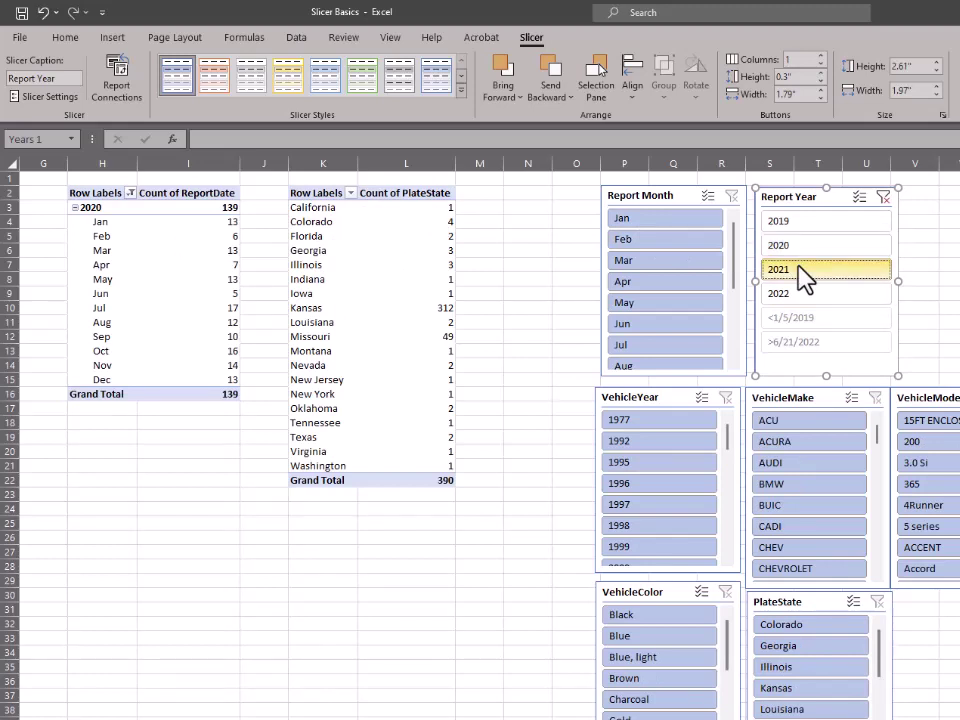
{"action": "left_click", "coordinate": [798, 269]}
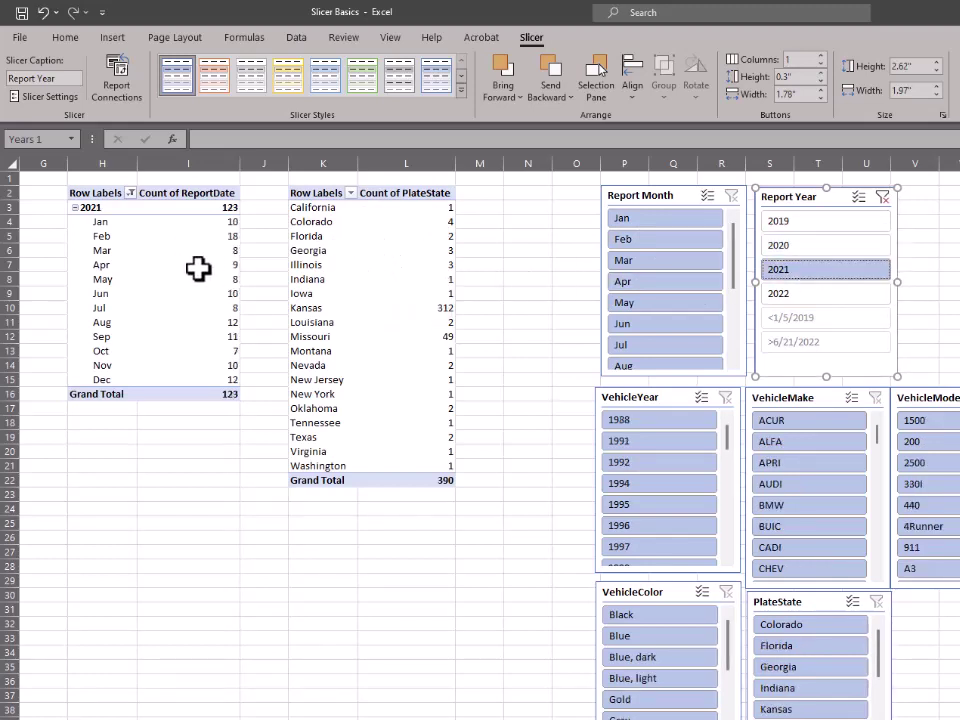
{"action": "left_click", "coordinate": [882, 197]}
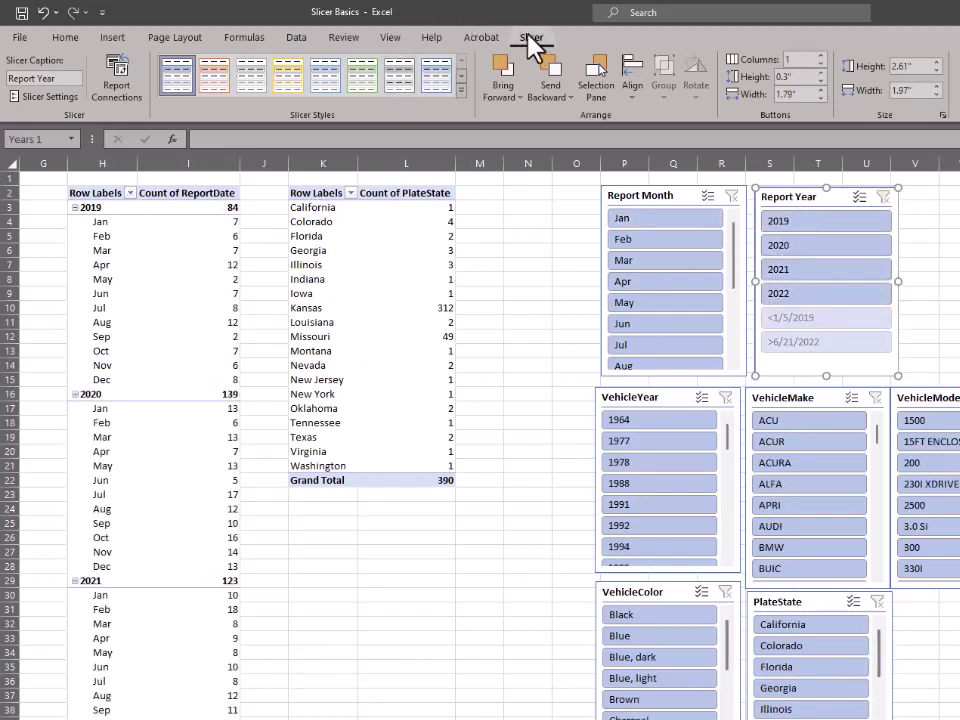
- Review which PivotTables the Report Year slicer is connected to, leaving its report connections as they are
{"action": "left_click", "coordinate": [126, 78]}
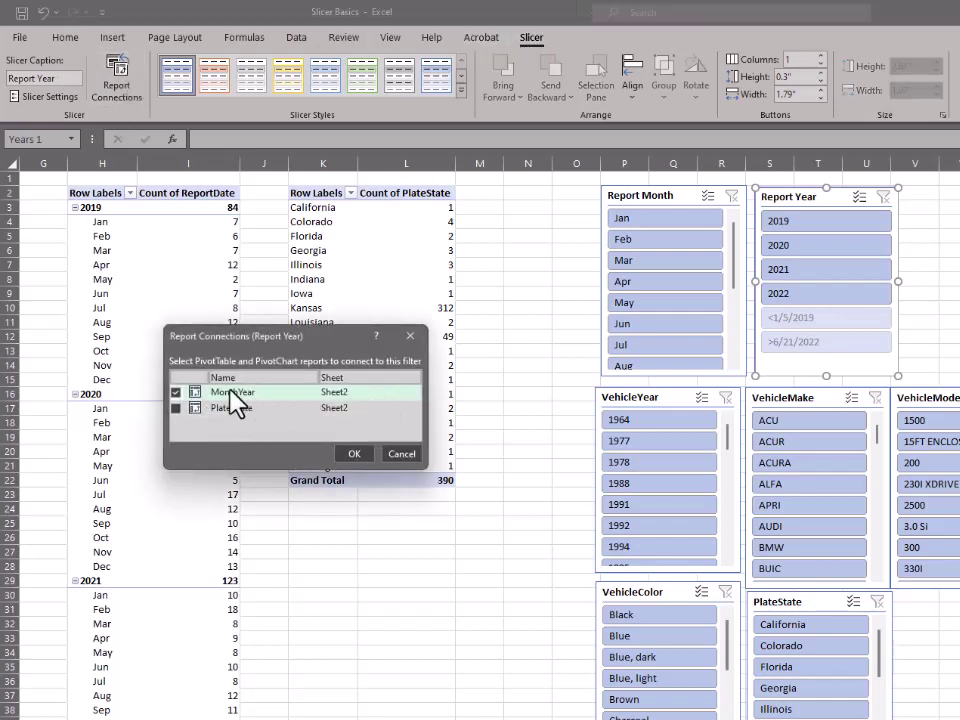
{"action": "left_click", "coordinate": [176, 392]}
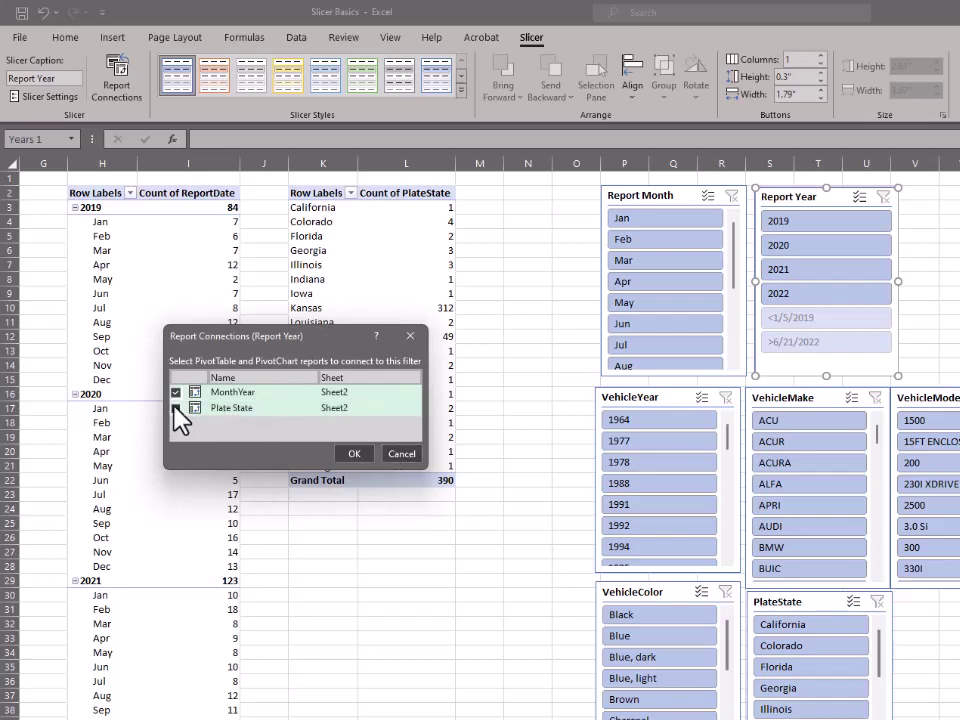
{"action": "left_click", "coordinate": [401, 453]}
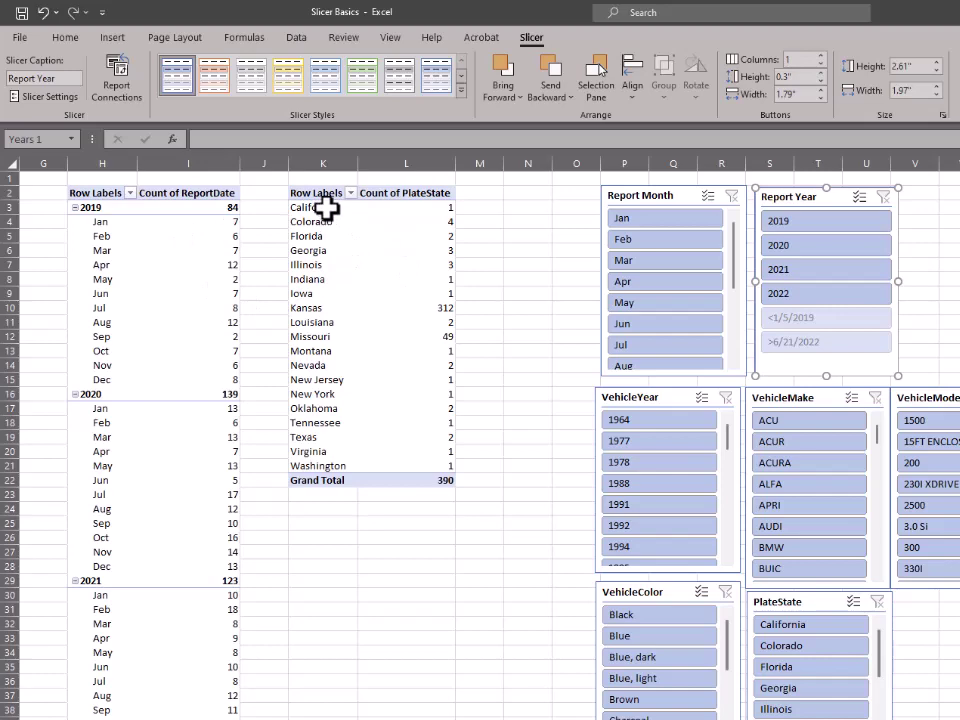
- Connect the Plate State PivotTable to the PlateState, Report Month, Report Year, VehicleColor, VehicleMake, VehicleModel and VehicleYear slicers
{"action": "left_click_drag", "start_coordinate": [319, 192], "coordinate": [413, 480]}
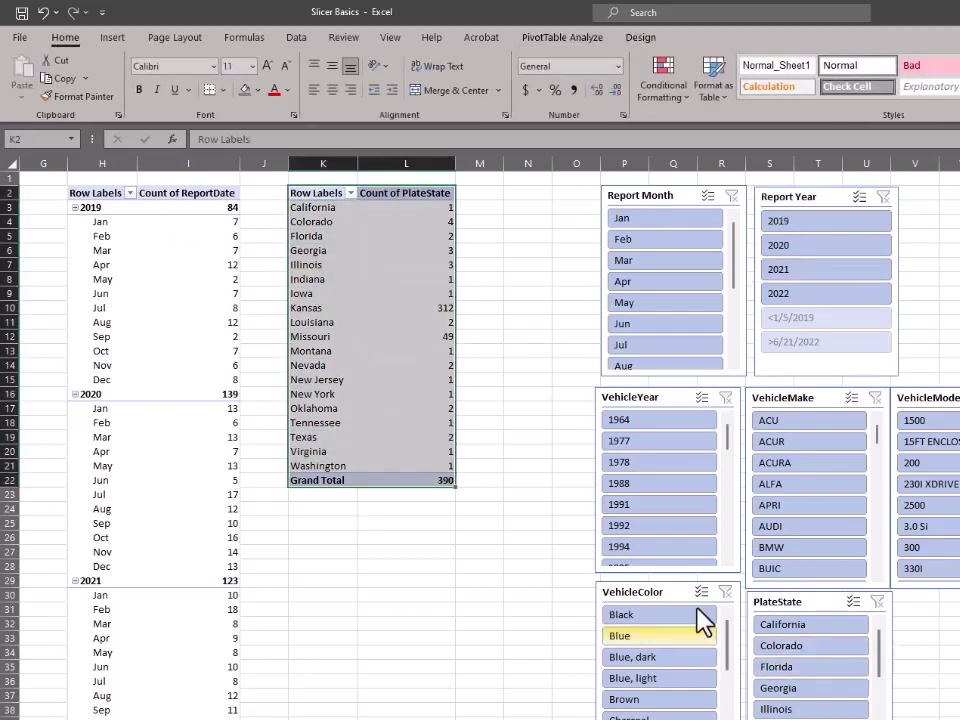
{"action": "left_click", "coordinate": [556, 42]}
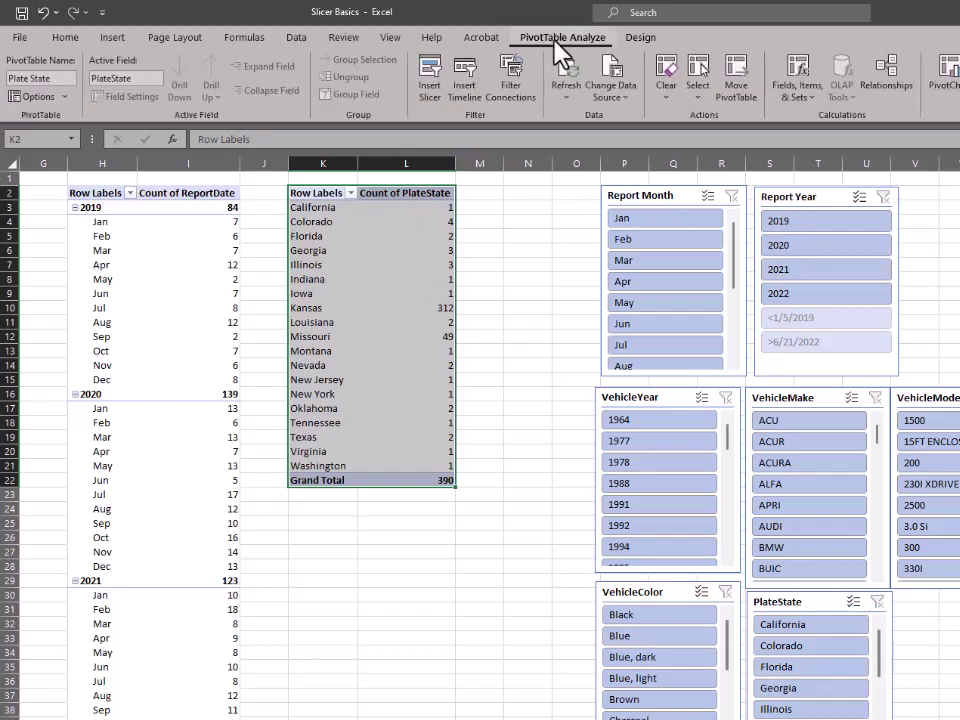
{"action": "left_click", "coordinate": [514, 85]}
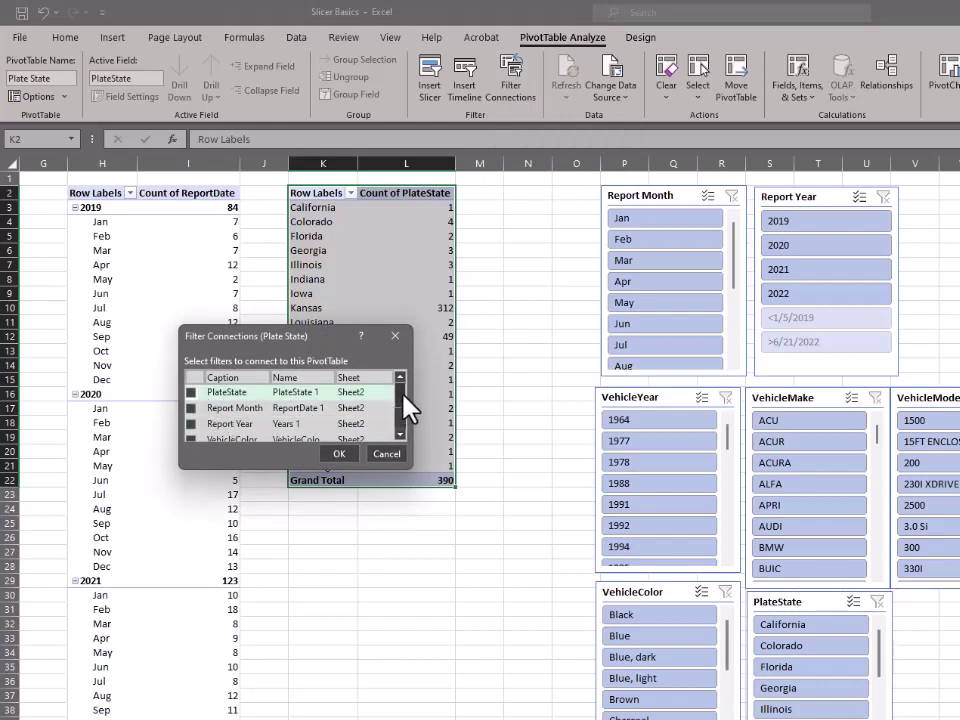
{"action": "left_click", "coordinate": [191, 394]}
{"action": "left_click", "coordinate": [191, 409]}
{"action": "left_click", "coordinate": [190, 424]}
{"action": "left_click", "coordinate": [191, 440]}
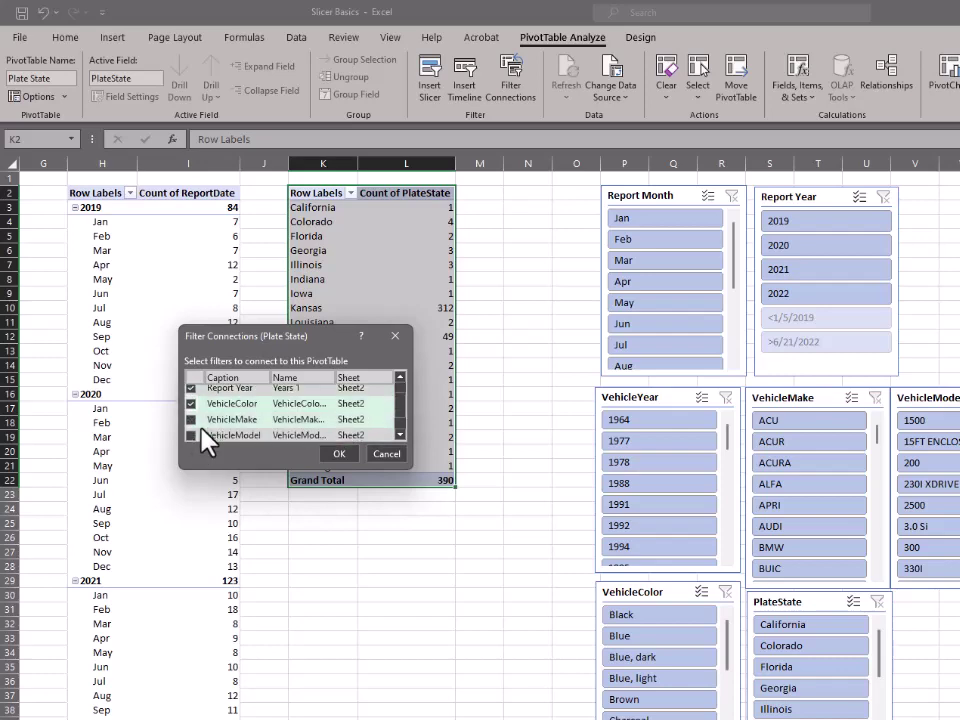
{"action": "left_click", "coordinate": [192, 420]}
{"action": "left_click", "coordinate": [191, 417]}
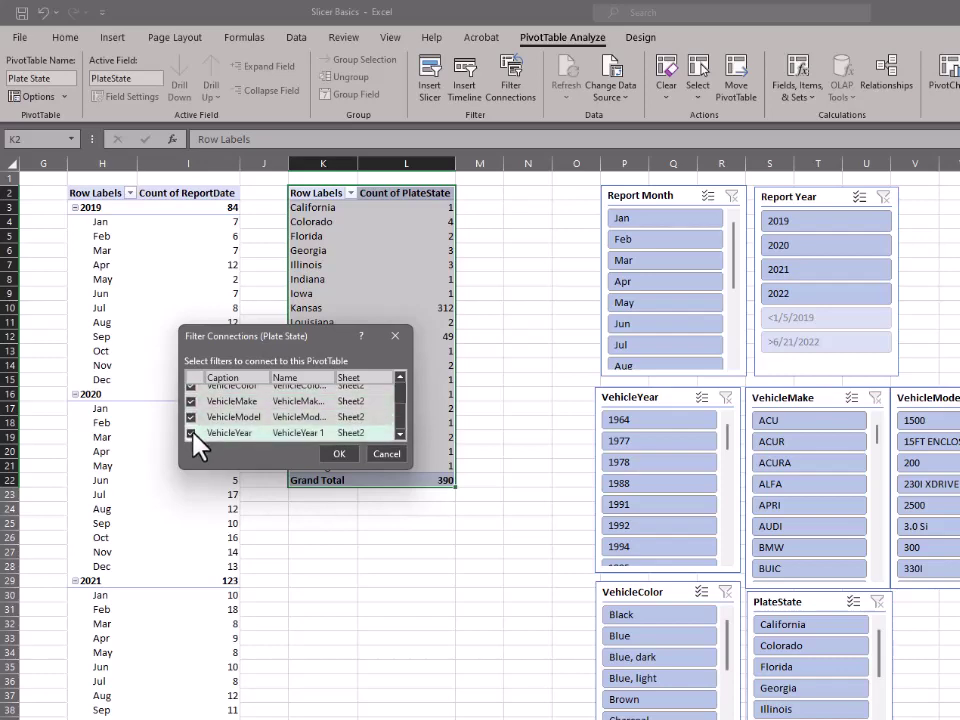
{"action": "left_click", "coordinate": [191, 433]}
{"action": "left_click", "coordinate": [340, 455]}
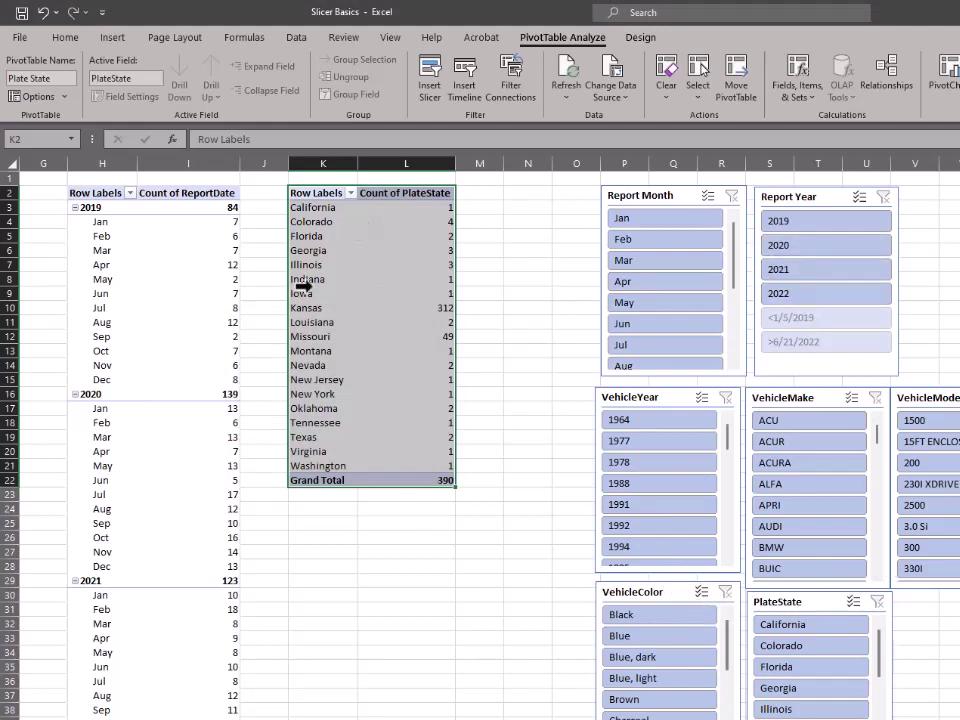
- Test the Report Year slicer on both PivotTables with 2019, 2020 and 2021, and clear its filter
{"action": "left_click", "coordinate": [334, 222]}
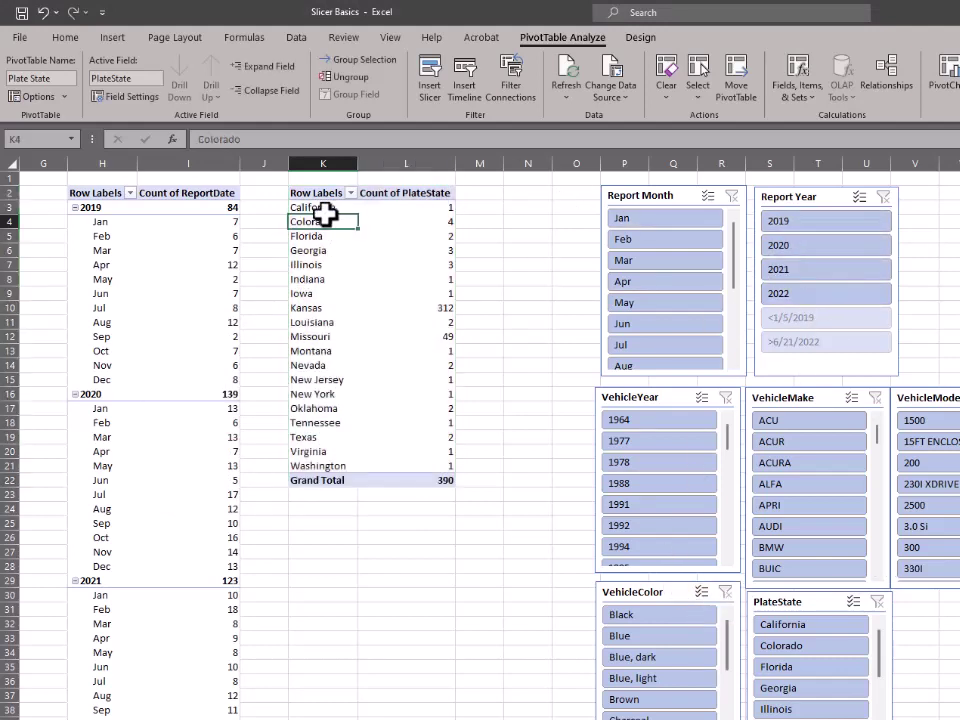
{"action": "left_click", "coordinate": [772, 221]}
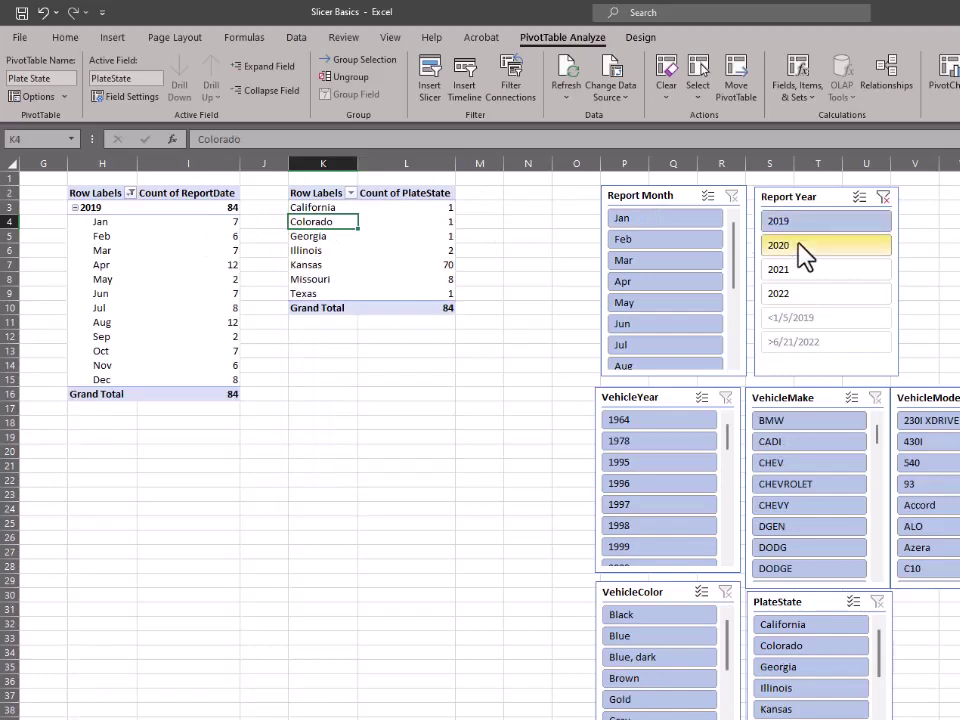
{"action": "left_click", "coordinate": [806, 244]}
{"action": "left_click", "coordinate": [806, 270]}
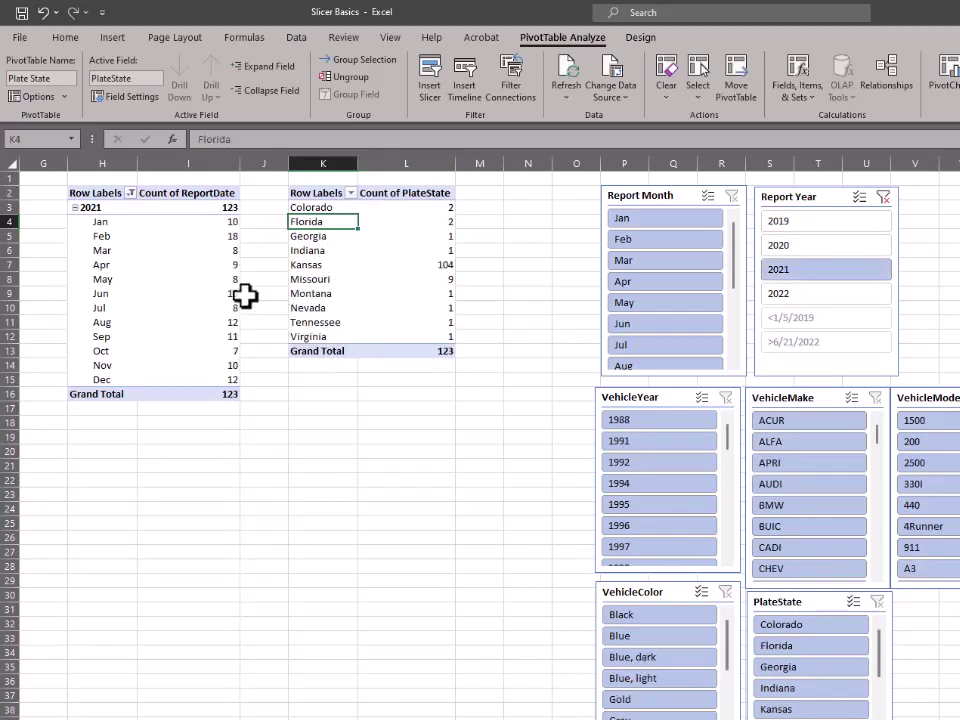
{"action": "left_click", "coordinate": [884, 198]}
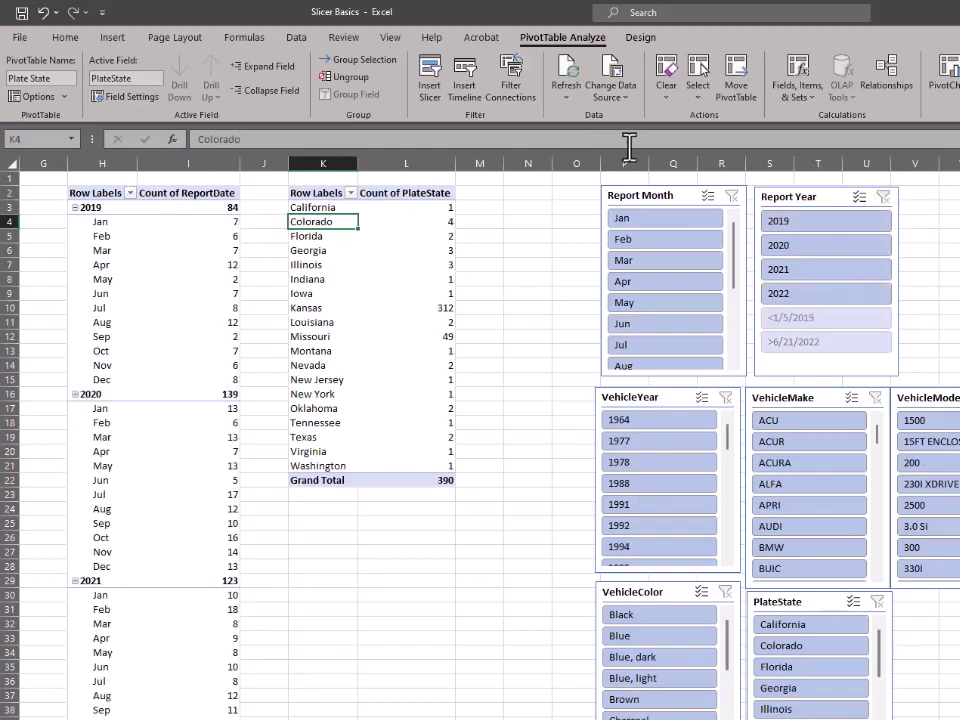
- Set the Report Year slicer to hide items with no data, keeping the name Years 1
{"action": "left_click", "coordinate": [774, 199]}
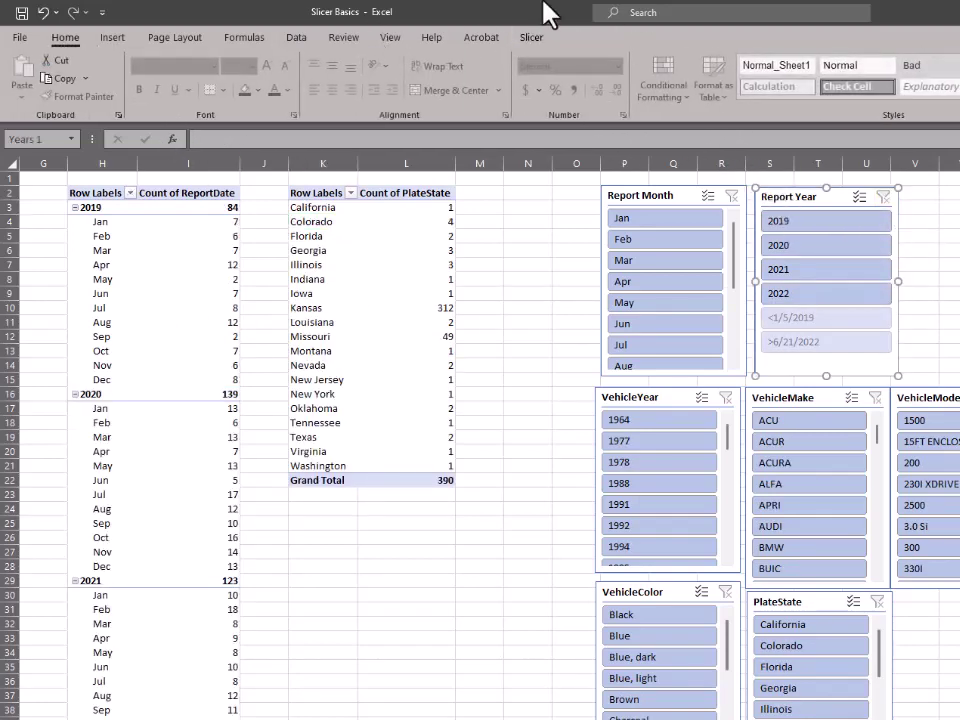
{"action": "left_click", "coordinate": [533, 38]}
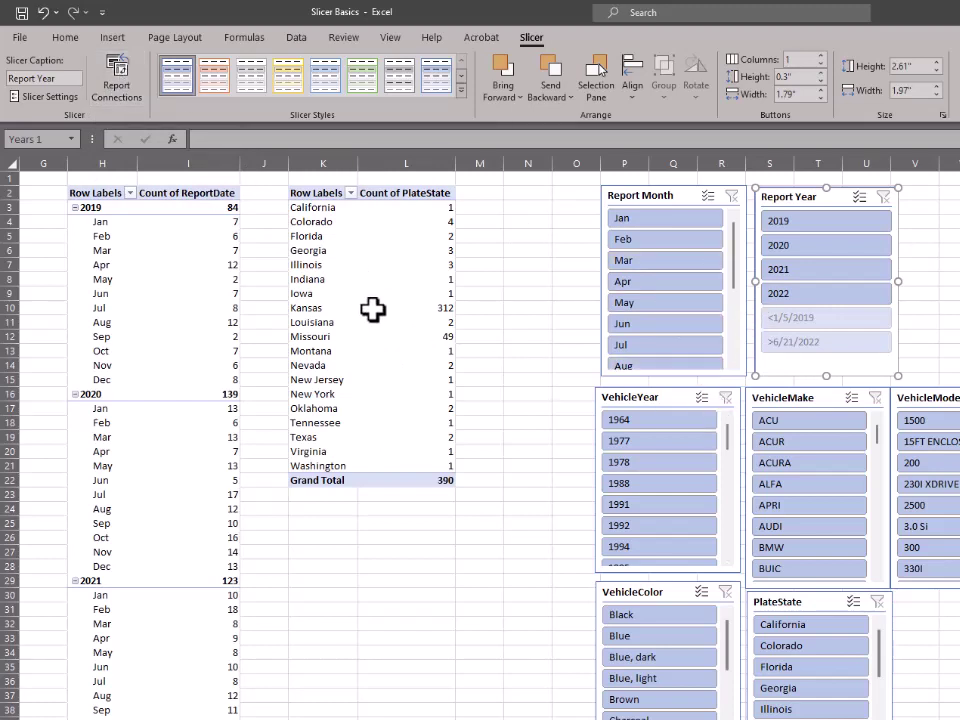
{"action": "mouse_move", "coordinate": [398, 311]}
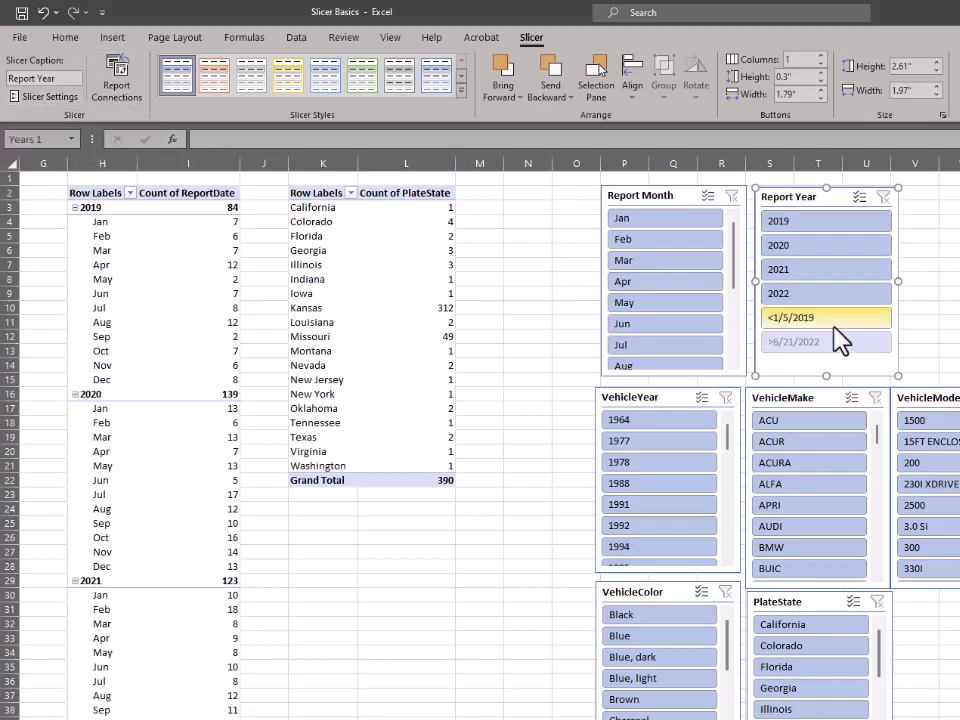
{"action": "left_click", "coordinate": [43, 96]}
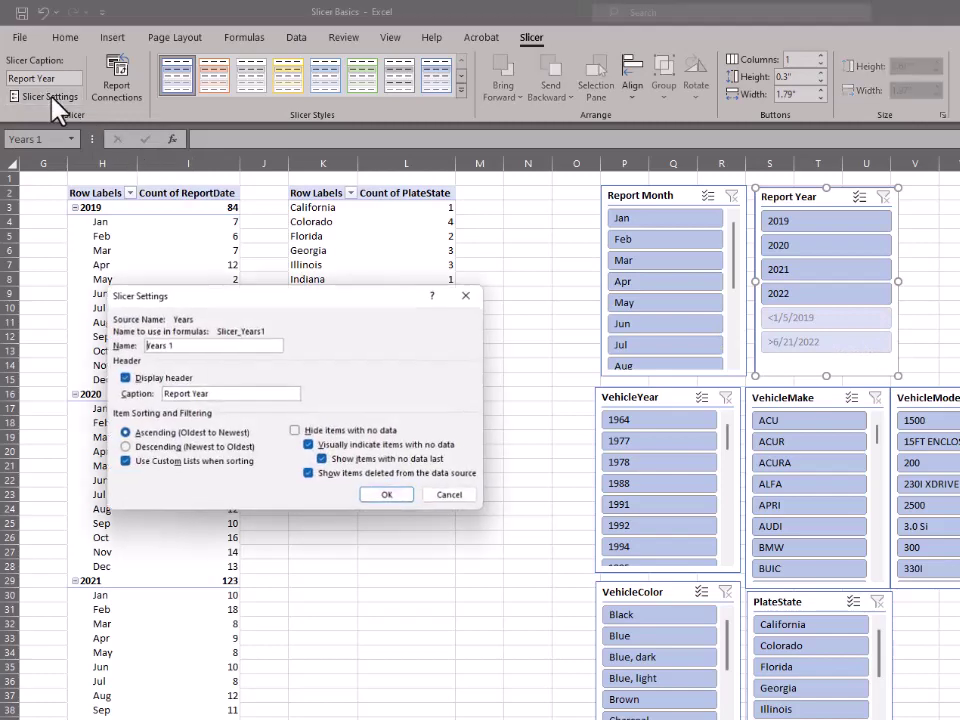
{"action": "left_click_drag", "start_coordinate": [330, 300], "coordinate": [417, 165]}
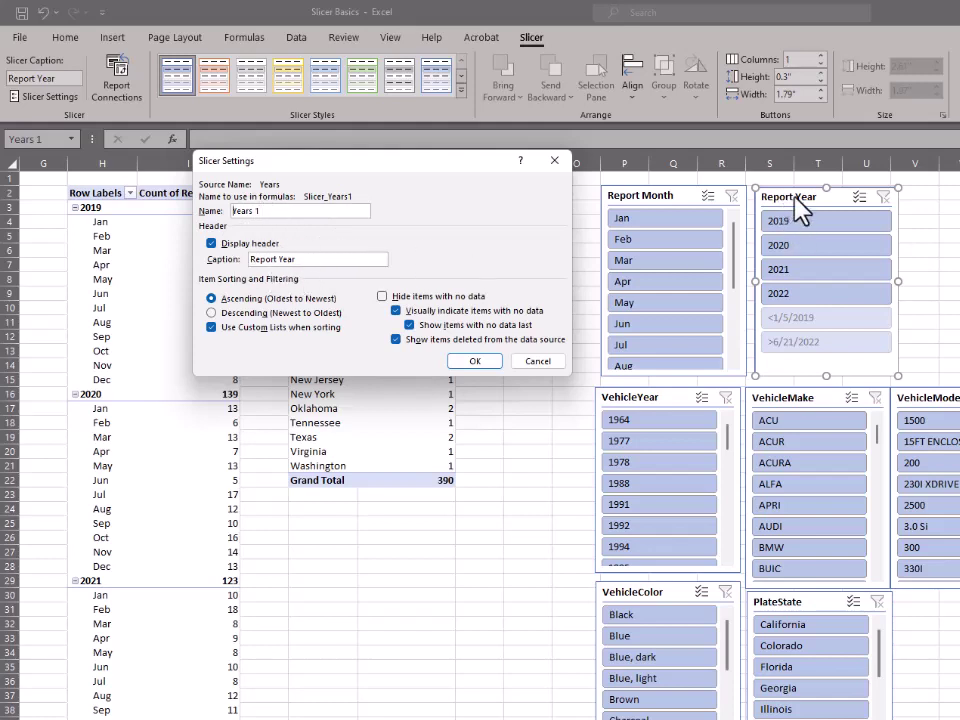
{"action": "left_click", "coordinate": [260, 212]}
{"action": "type", "text": "1"}
{"action": "left_click", "coordinate": [382, 297]}
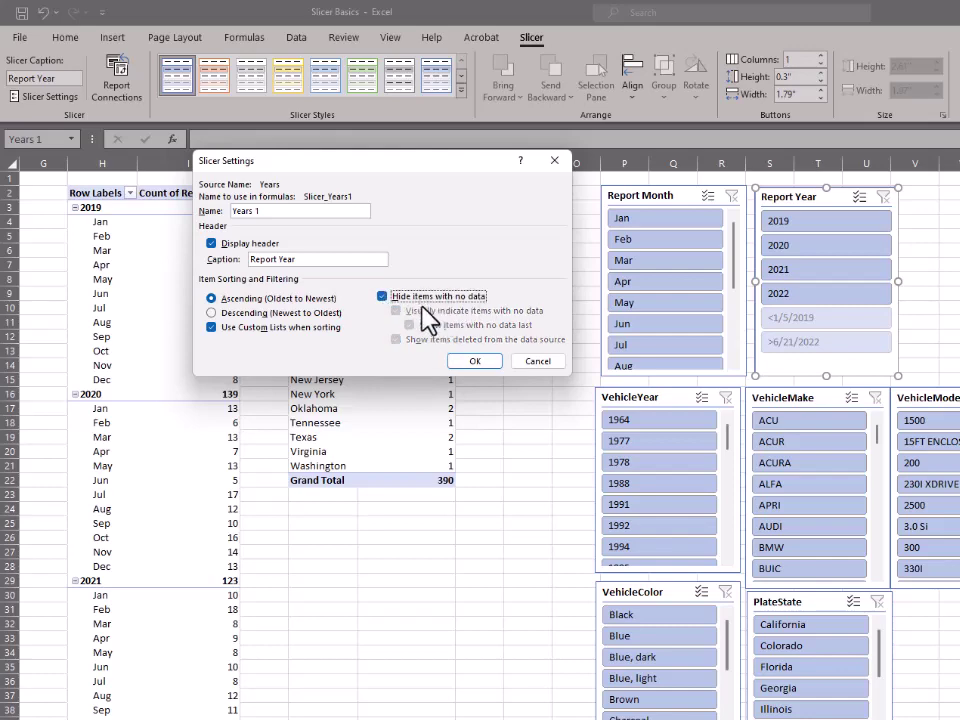
{"action": "left_click", "coordinate": [472, 362]}
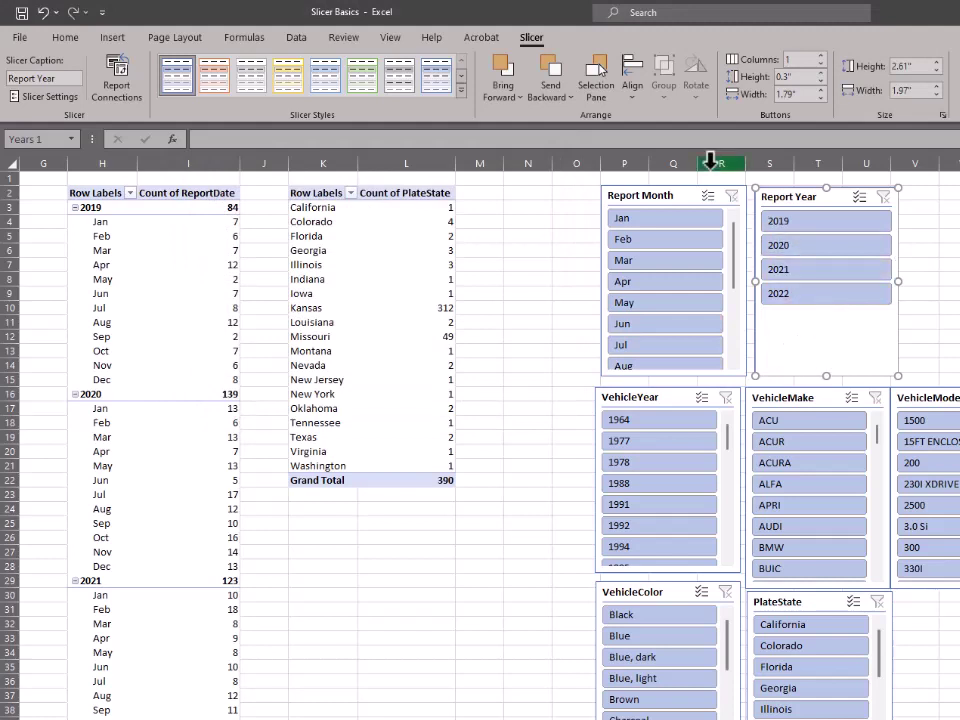
- Set all the slicers together to hide items with no data, check the Report Month list and deselect the slicers
{"action": "left_click", "coordinate": [656, 195]}
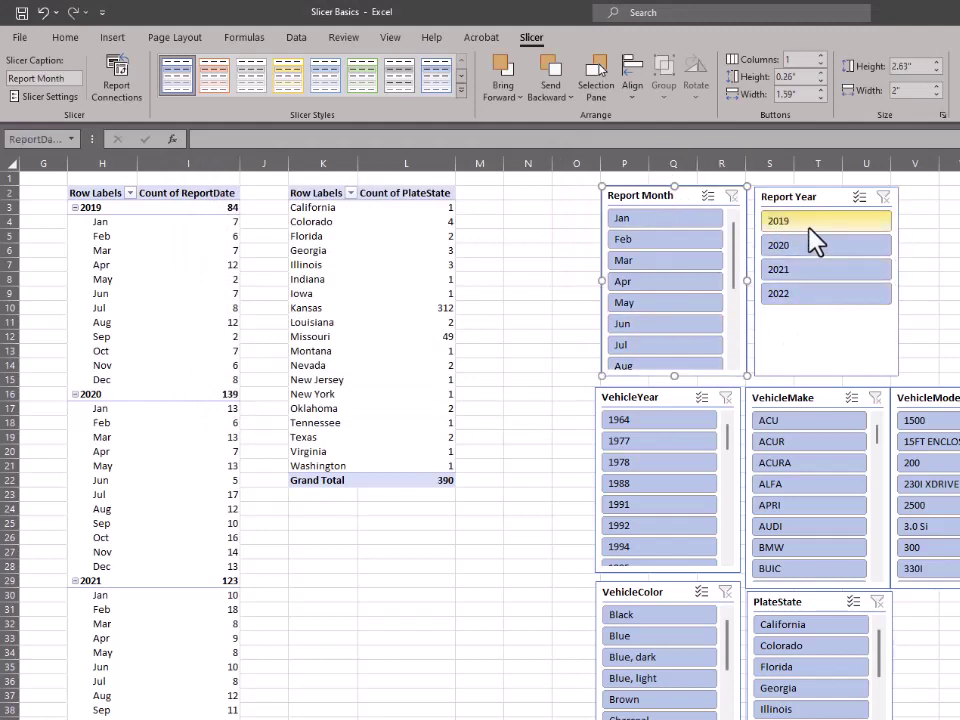
{"action": "left_click", "coordinate": [733, 333]}
{"action": "left_click", "coordinate": [733, 333]}
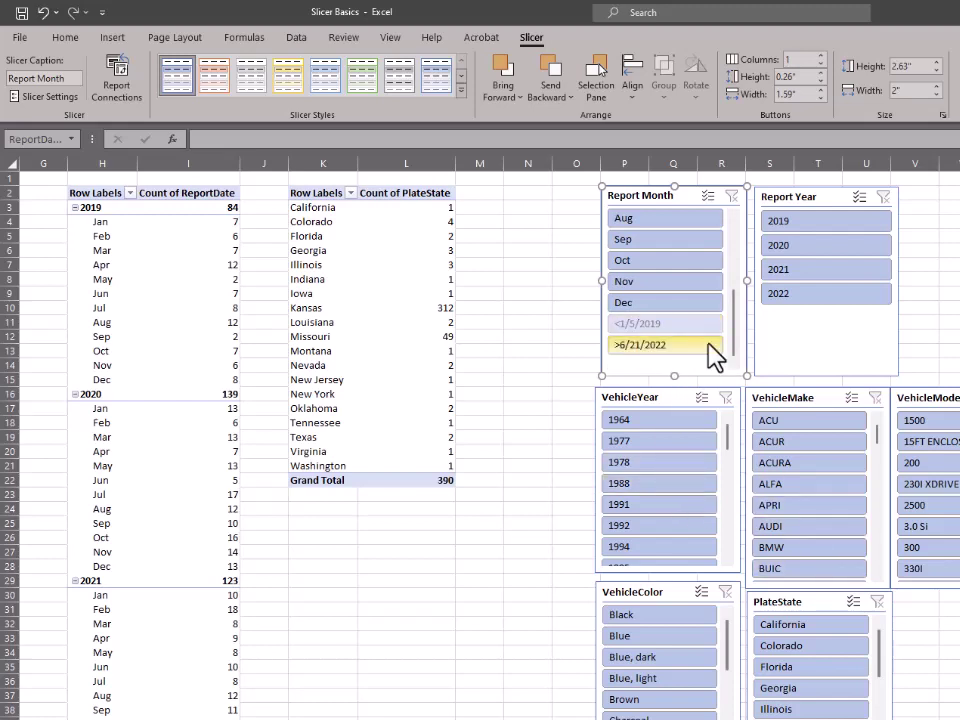
{"action": "left_click_drag", "start_coordinate": [735, 326], "coordinate": [718, 189]}
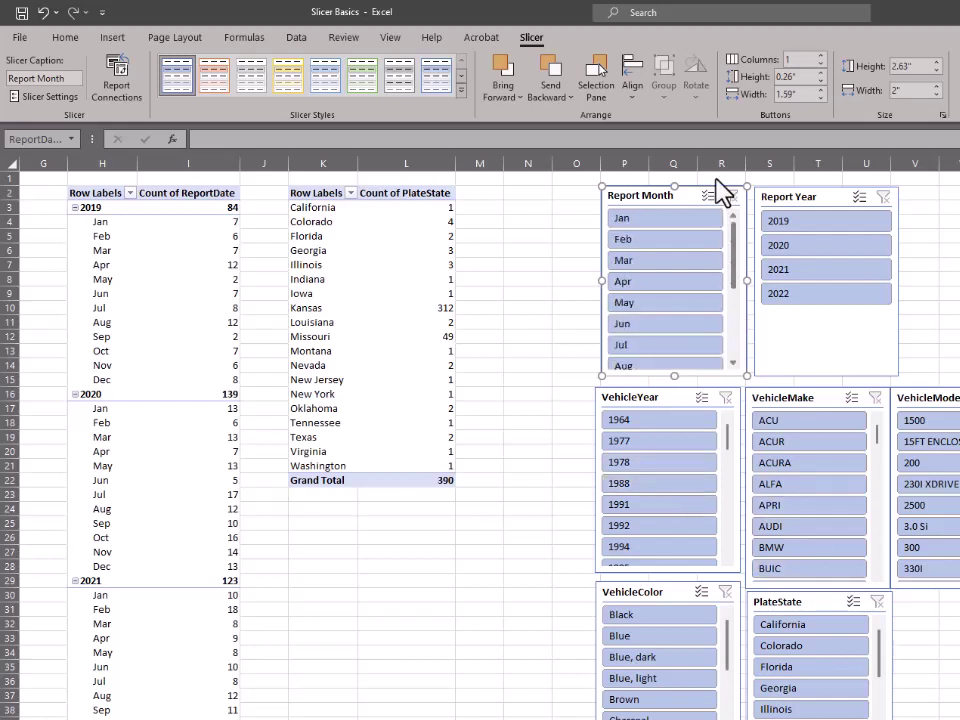
{"action": "left_click", "coordinate": [771, 199], "text": "ctrl"}
{"action": "left_click", "coordinate": [669, 403], "text": "ctrl"}
{"action": "left_click", "coordinate": [764, 410], "text": "ctrl"}
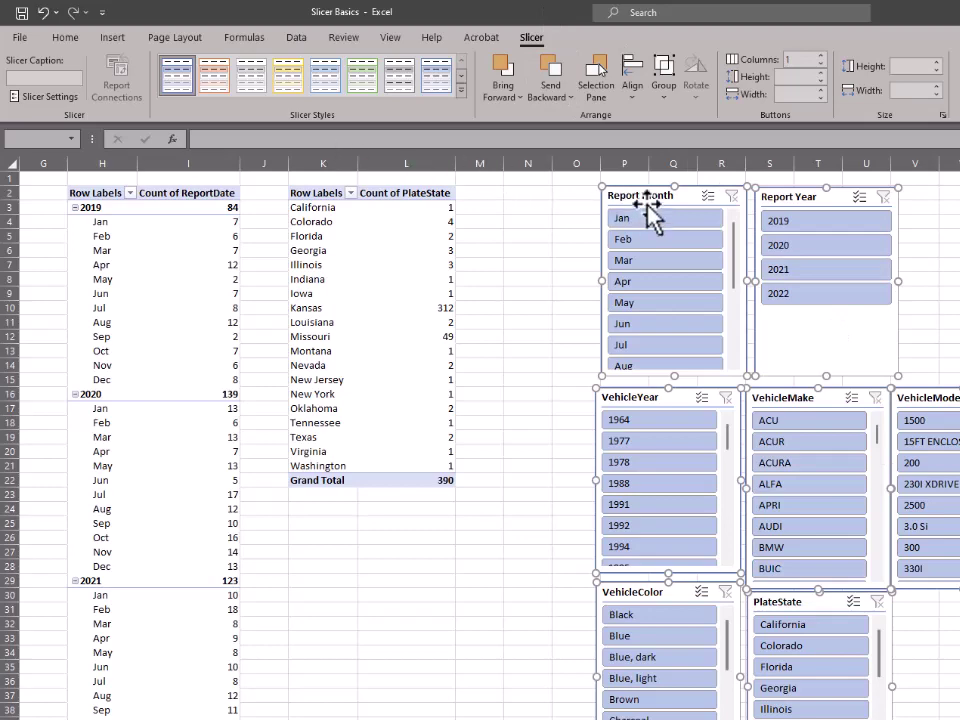
{"action": "left_click", "coordinate": [50, 97]}
{"action": "left_click", "coordinate": [394, 300]}
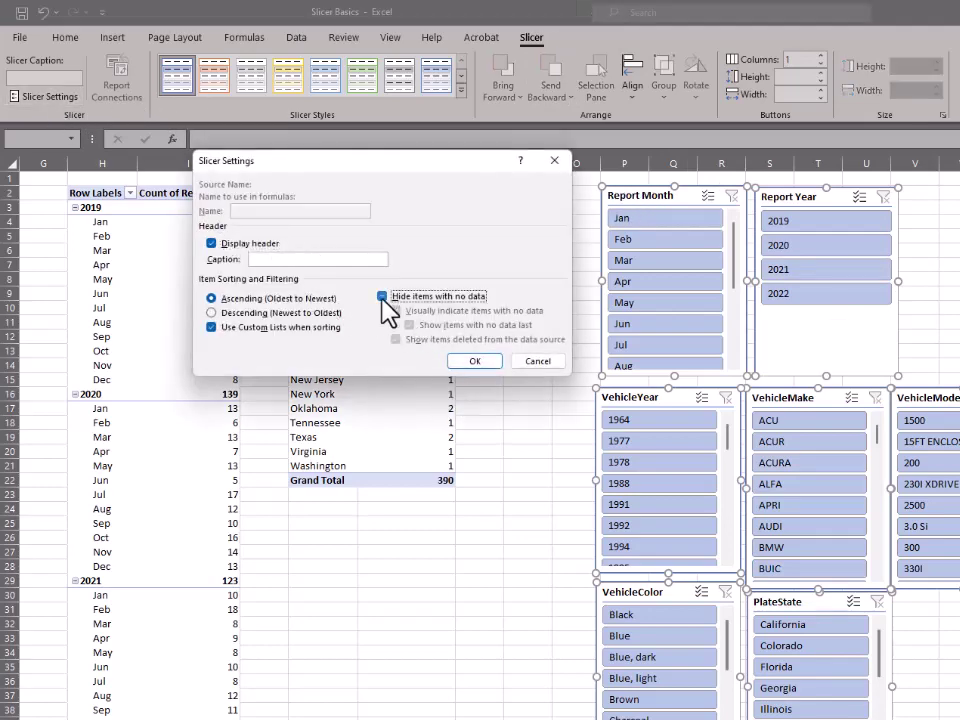
{"action": "left_click", "coordinate": [478, 362]}
{"action": "left_click_drag", "start_coordinate": [740, 290], "coordinate": [729, 253]}
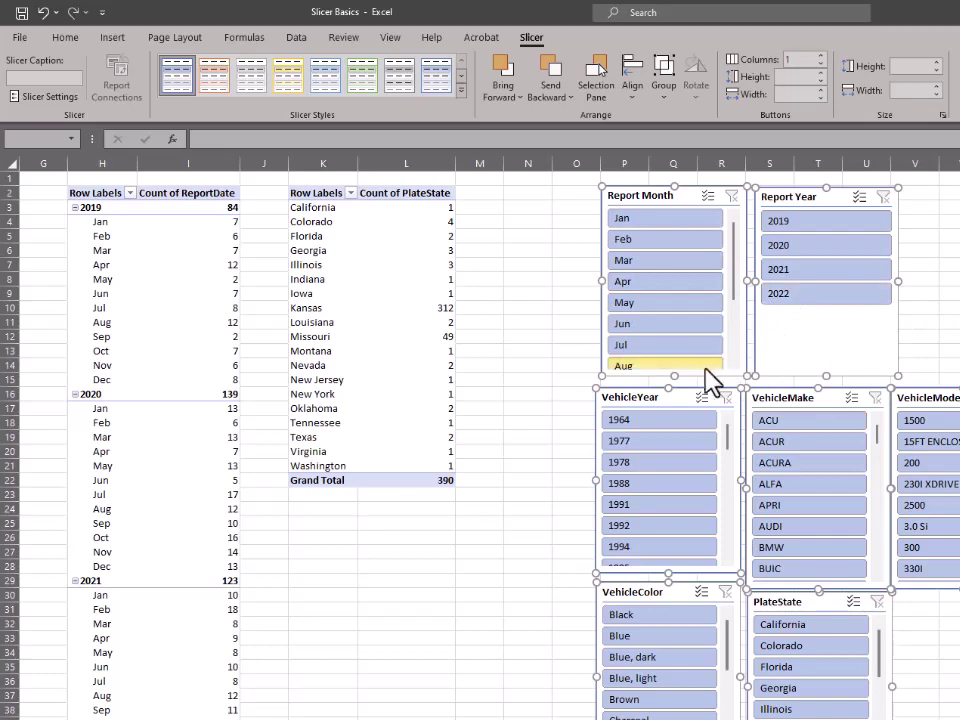
{"action": "scroll", "coordinate": [648, 495], "scroll_direction": "down", "scroll_amount": 1}
{"action": "scroll", "coordinate": [648, 495], "scroll_direction": "up", "scroll_amount": 1}
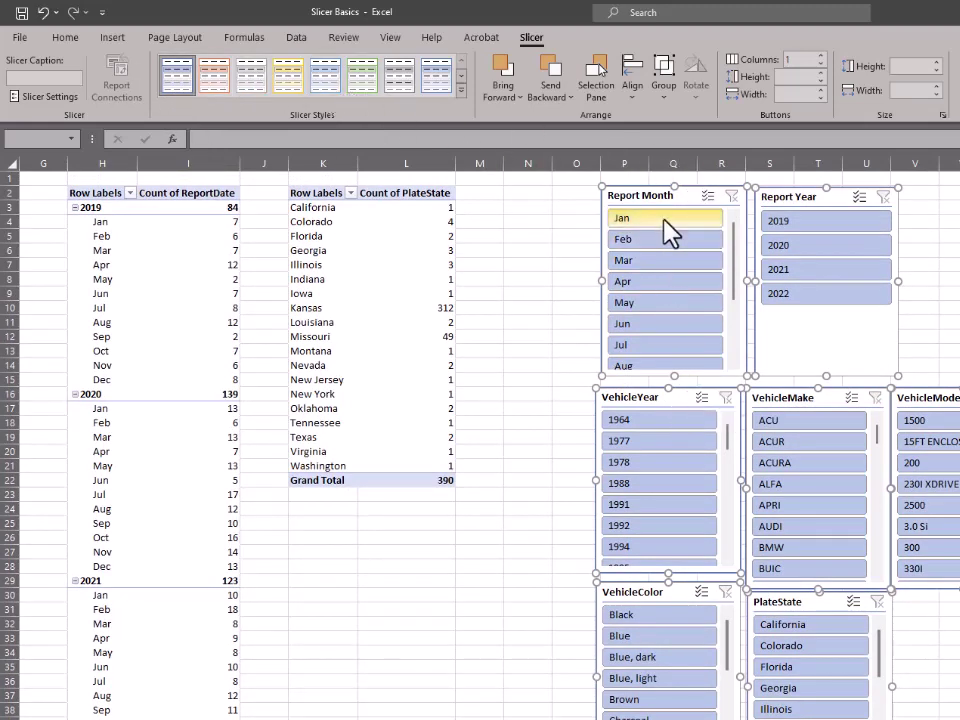
{"action": "left_click", "coordinate": [528, 206]}
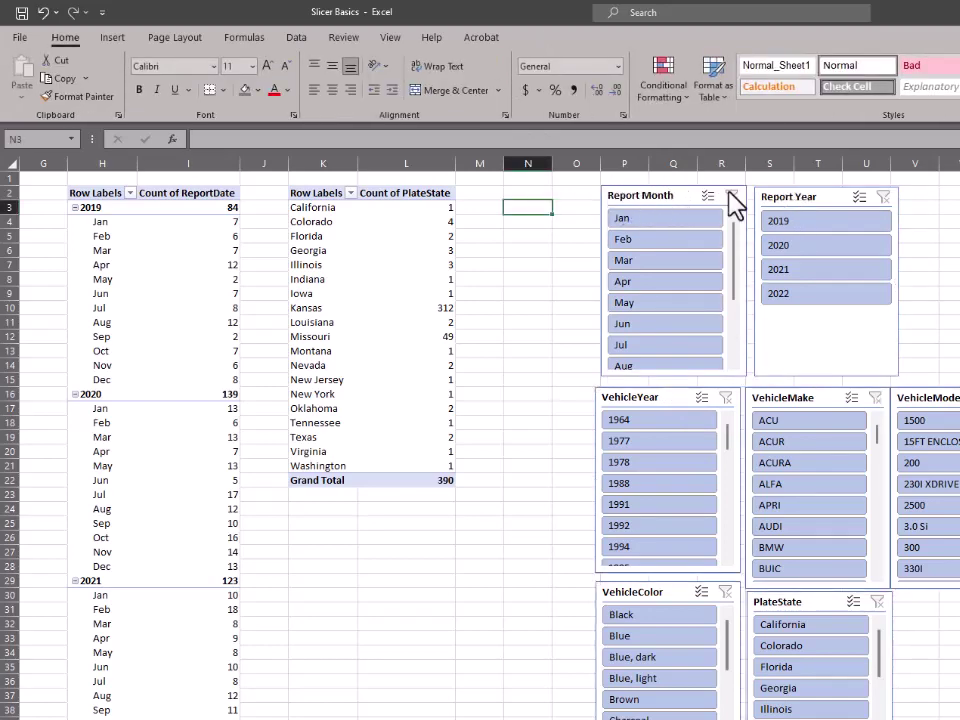
- Apply the first dark slicer style, solid blue, to the Report Month and Report Year slicers together
{"action": "left_click", "coordinate": [664, 199]}
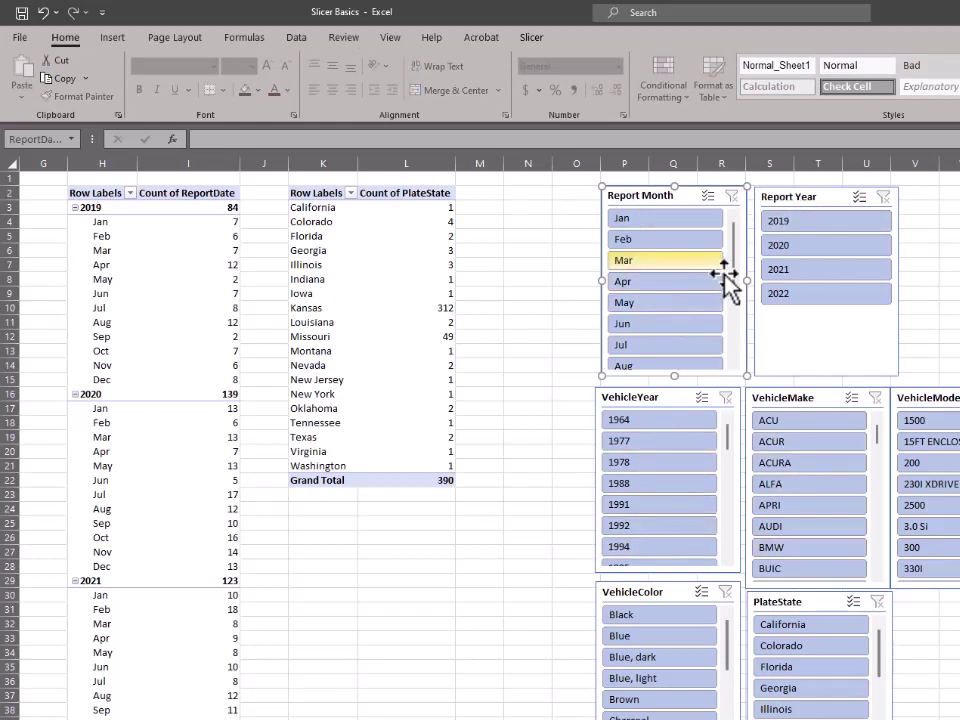
{"action": "left_click", "coordinate": [775, 197], "text": "ctrl"}
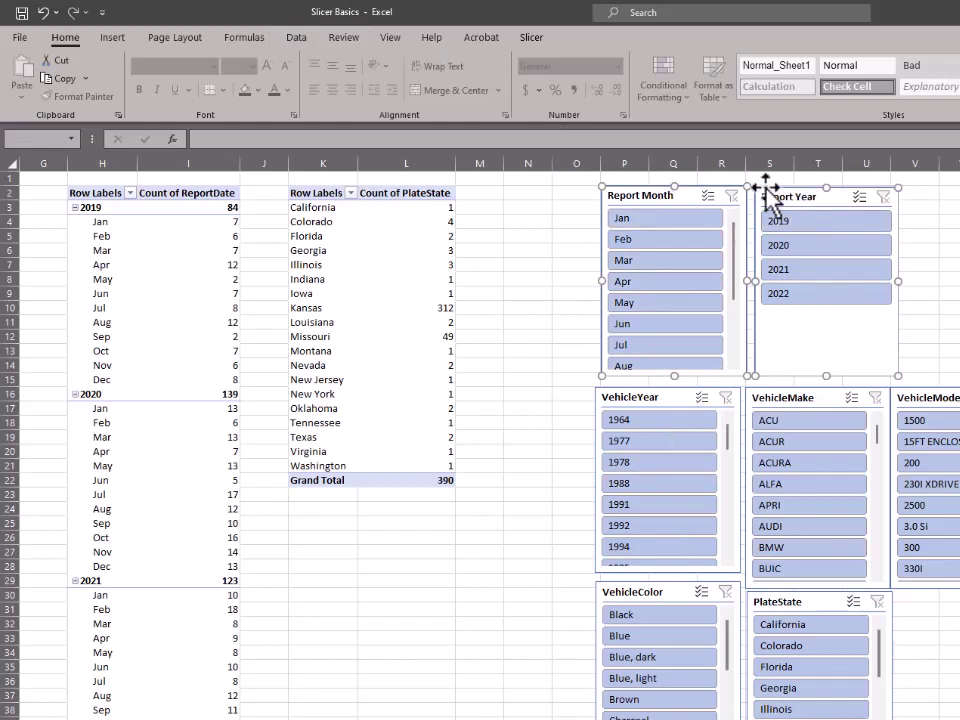
{"action": "left_click", "coordinate": [531, 40]}
{"action": "left_click", "coordinate": [462, 91]}
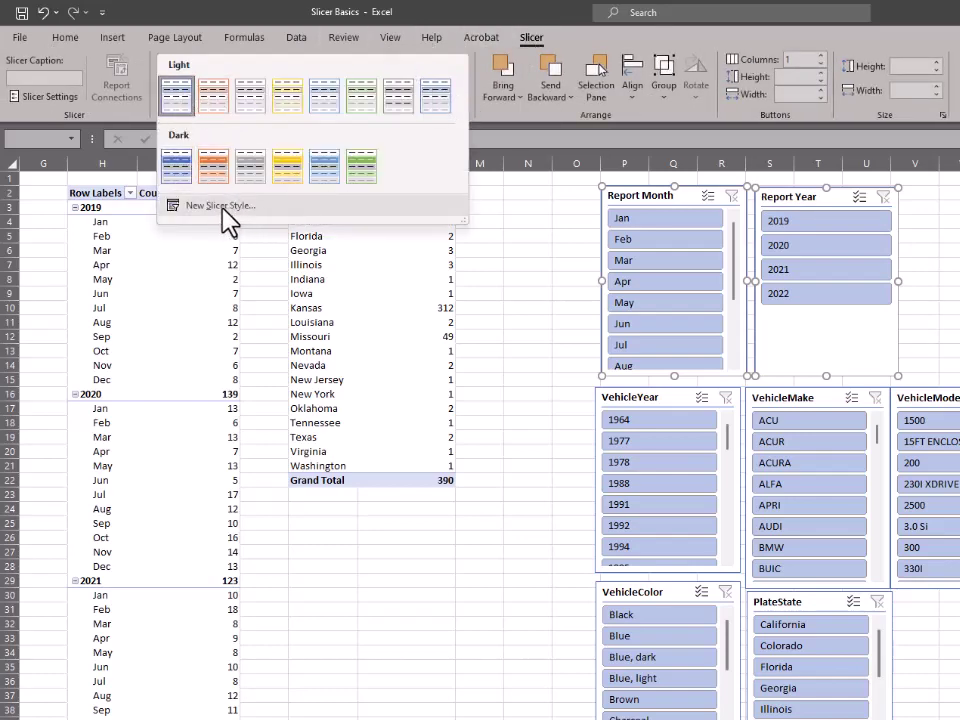
{"action": "left_click", "coordinate": [181, 162]}
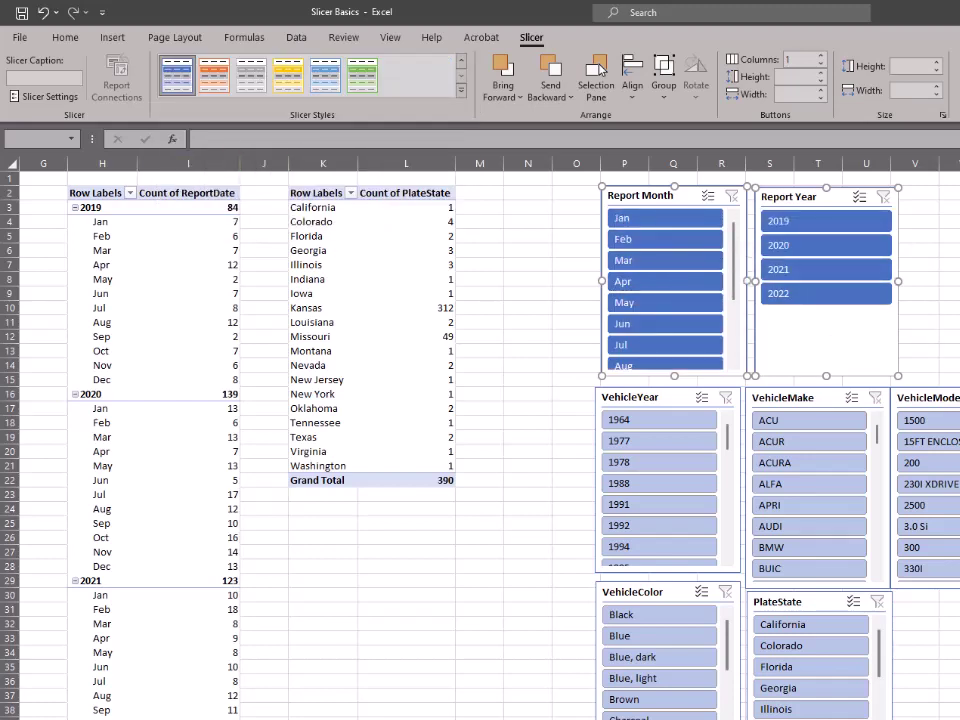
- Apply the dark green slicer style to the VehicleYear, VehicleMake, VehicleModel, VehicleColor and PlateState slicers together and deselect them
{"action": "left_click", "coordinate": [655, 400]}
{"action": "left_click", "coordinate": [793, 397], "text": "ctrl"}
{"action": "left_click", "coordinate": [917, 400], "text": "ctrl"}
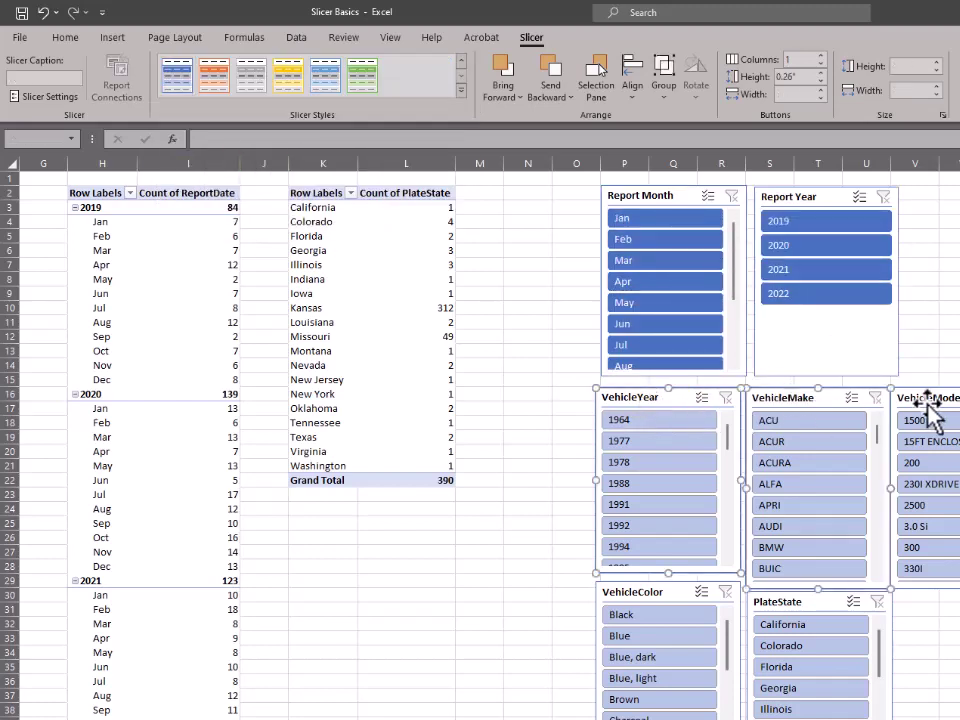
{"action": "left_click", "coordinate": [790, 601], "text": "ctrl"}
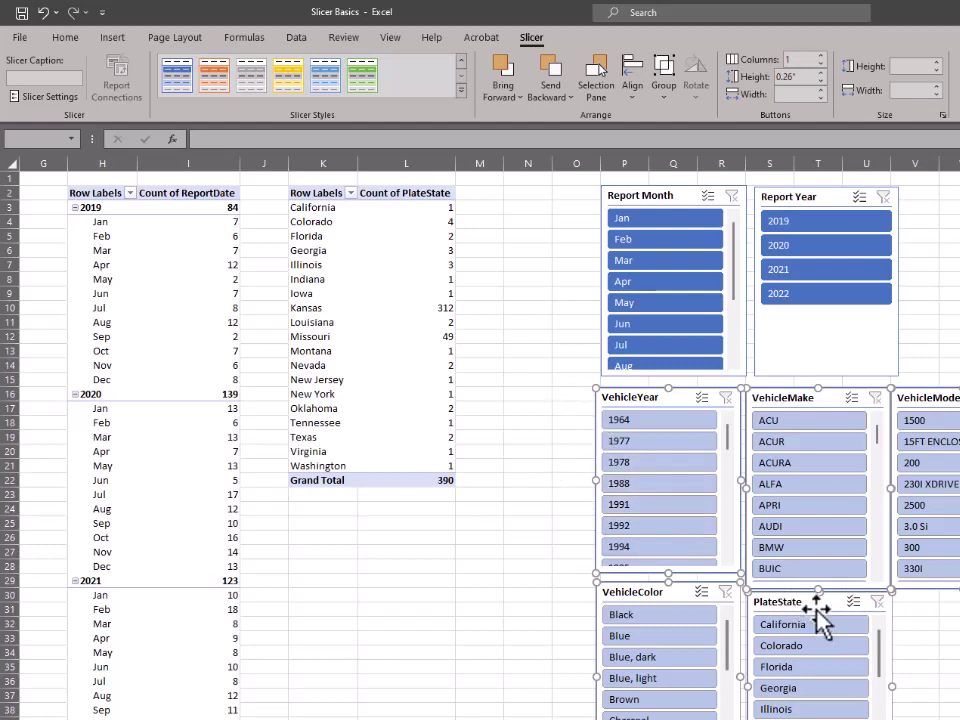
{"action": "left_click", "coordinate": [368, 77]}
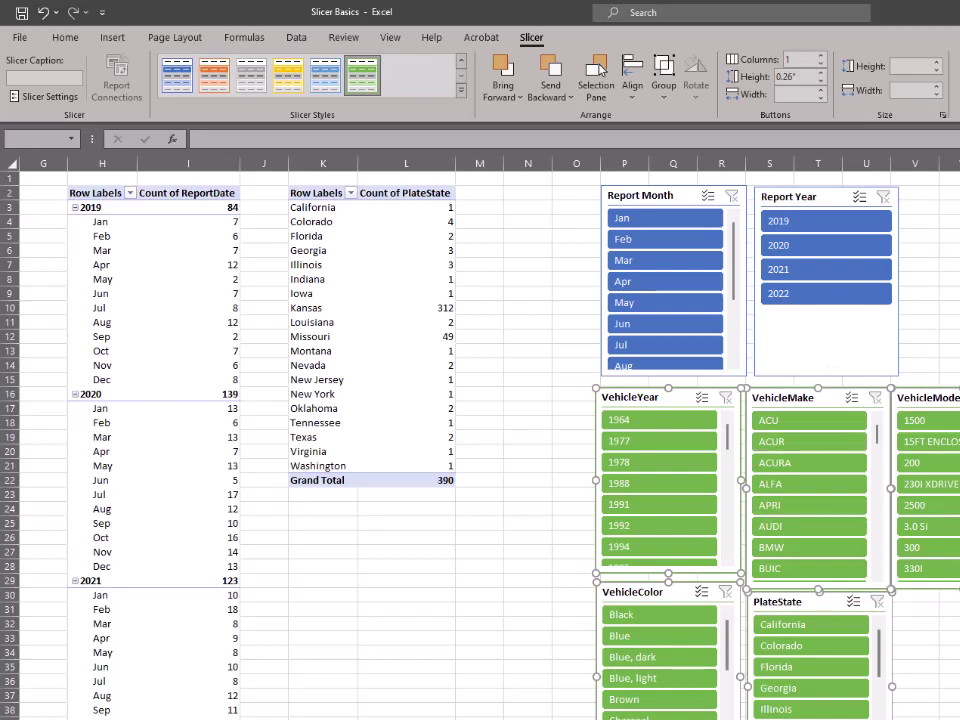
{"action": "key", "text": "Escape"}
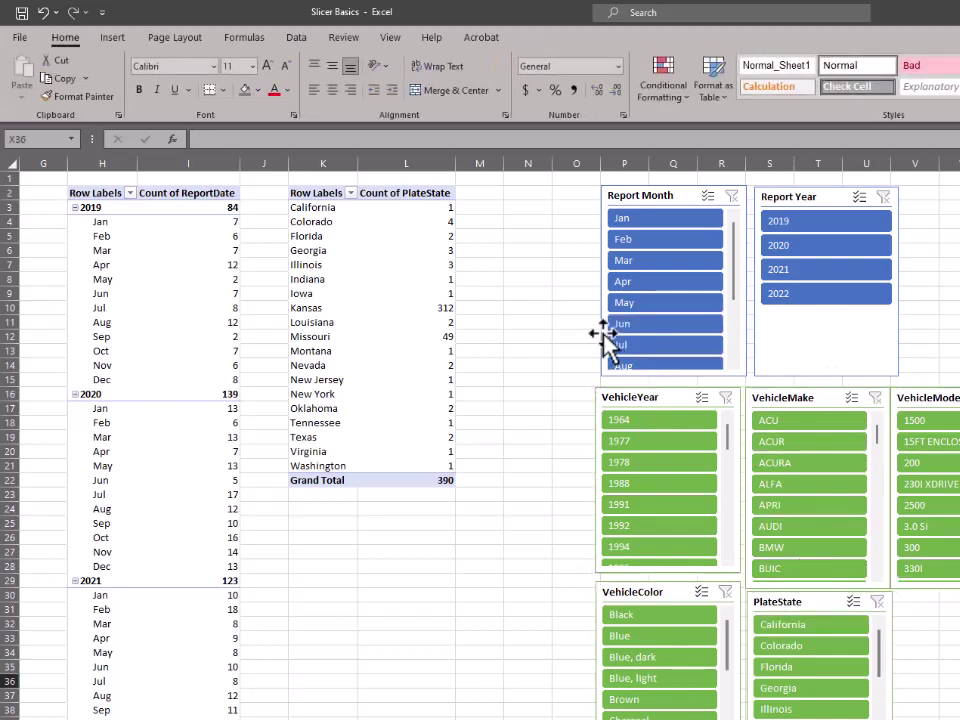
- Use the Selection pane to hide the Years 1, PlateState 1 and VehicleModel 1 slicers, show them again and close the pane
{"action": "left_click", "coordinate": [664, 195]}
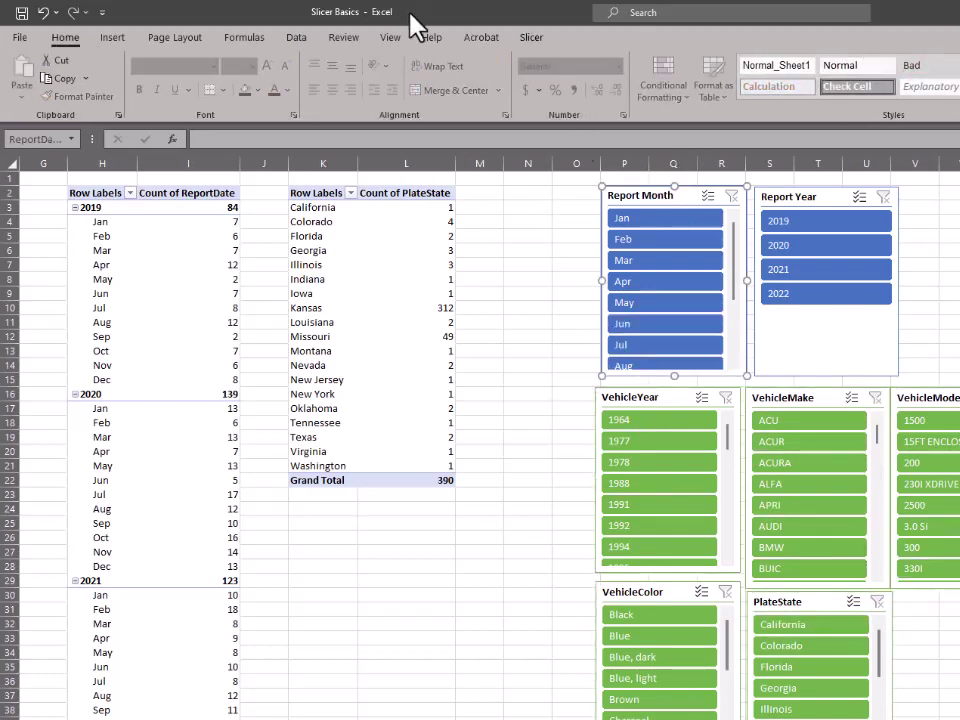
{"action": "left_click", "coordinate": [536, 42]}
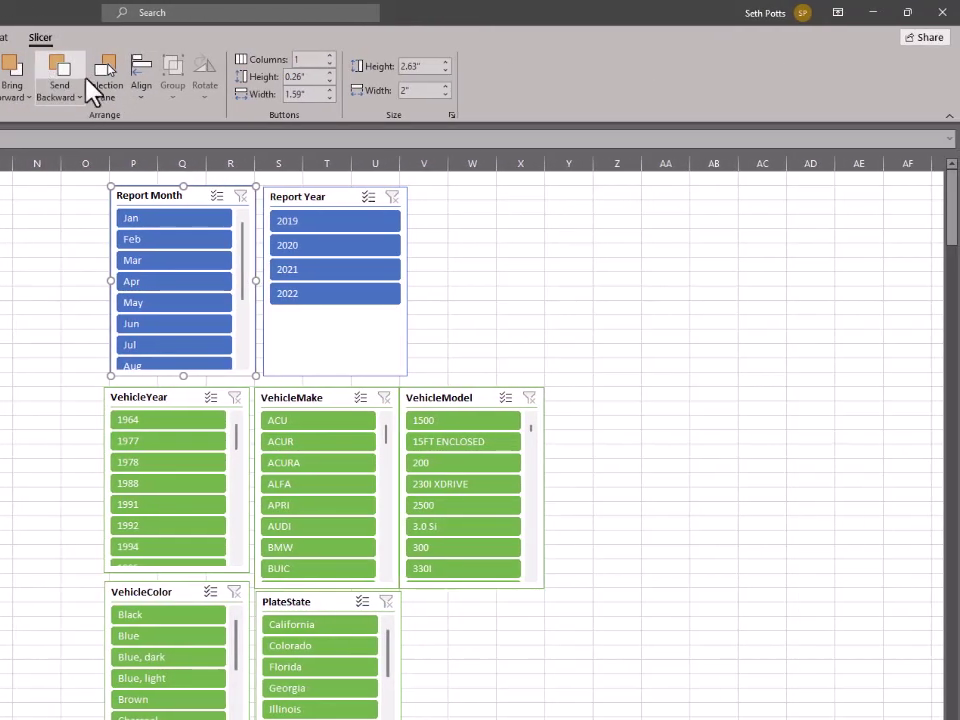
{"action": "left_click", "coordinate": [105, 75]}
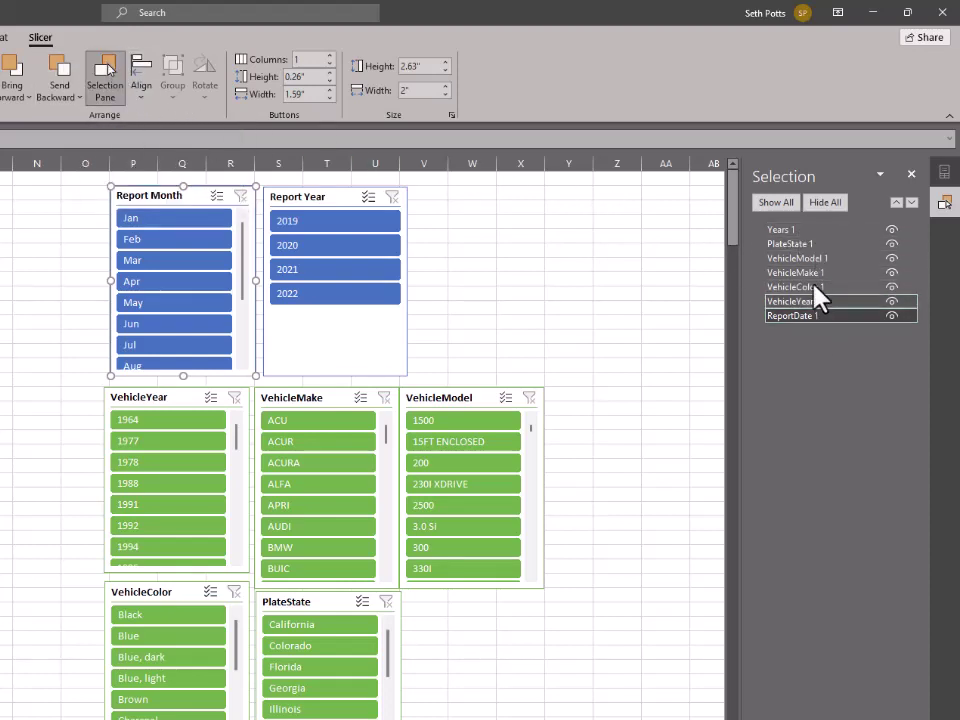
{"action": "left_click", "coordinate": [893, 231]}
{"action": "left_click", "coordinate": [893, 231]}
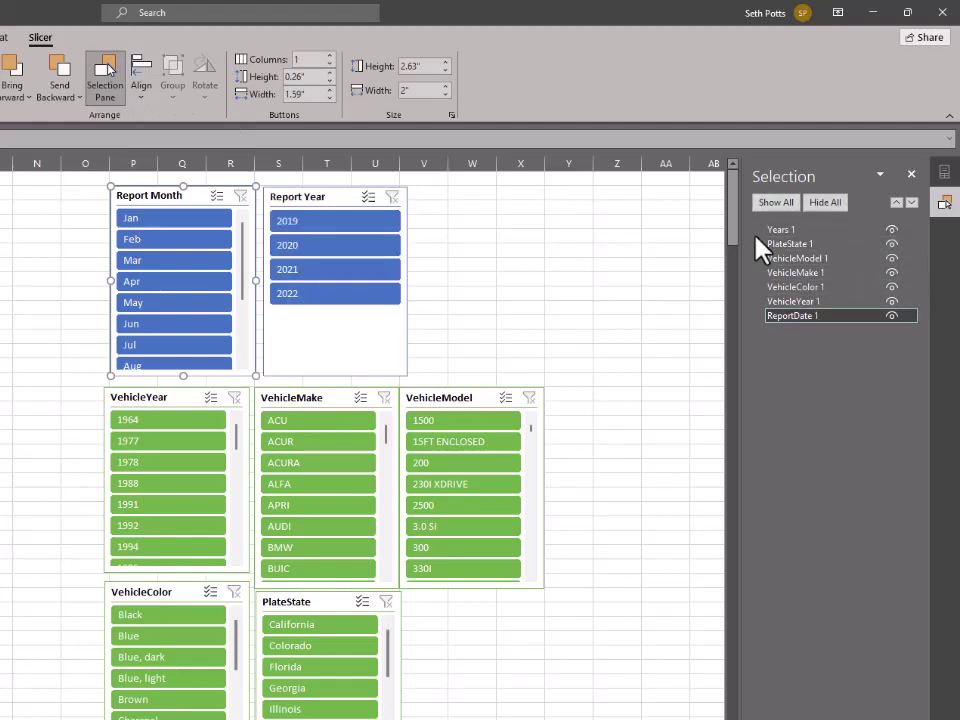
{"action": "left_click", "coordinate": [892, 229]}
{"action": "left_click", "coordinate": [892, 243]}
{"action": "left_click", "coordinate": [892, 258]}
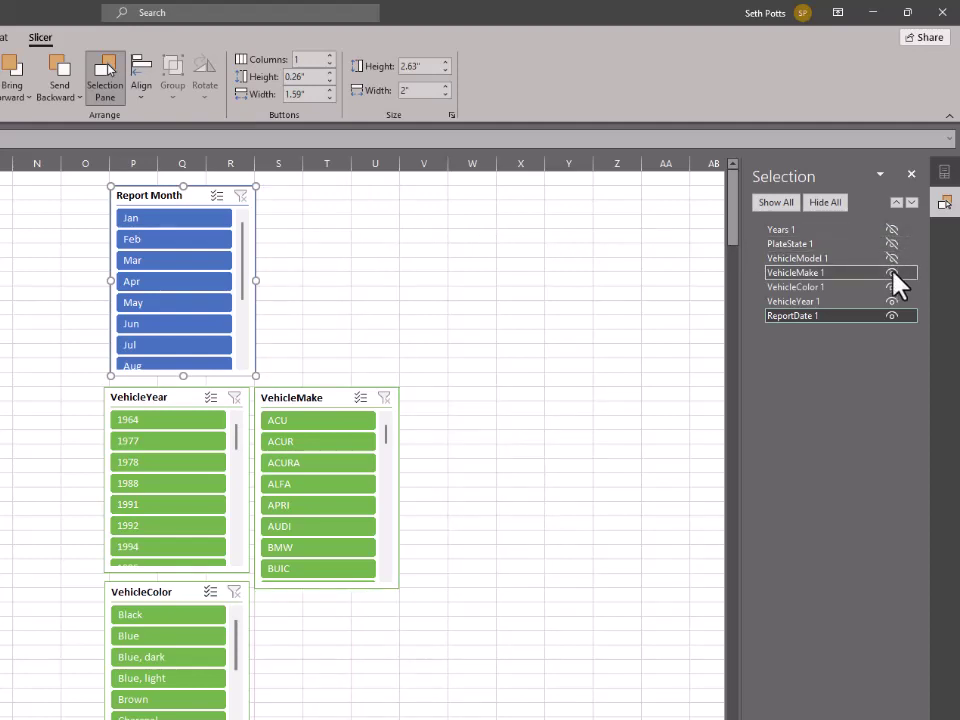
{"action": "left_click", "coordinate": [892, 258]}
{"action": "left_click", "coordinate": [892, 243]}
{"action": "left_click", "coordinate": [892, 229]}
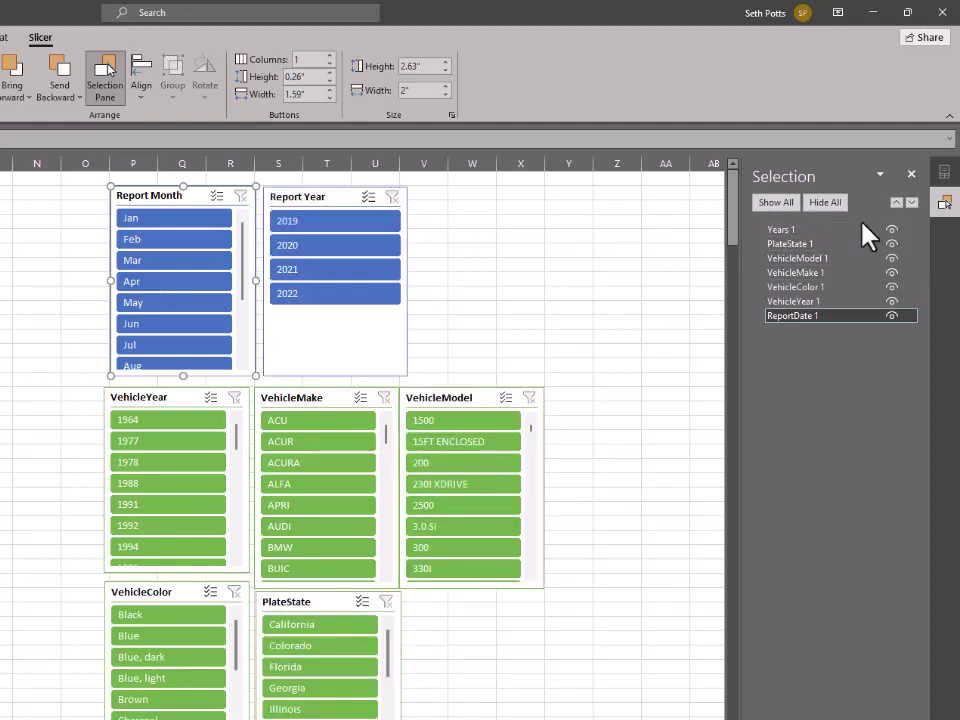
{"action": "left_click", "coordinate": [911, 174]}
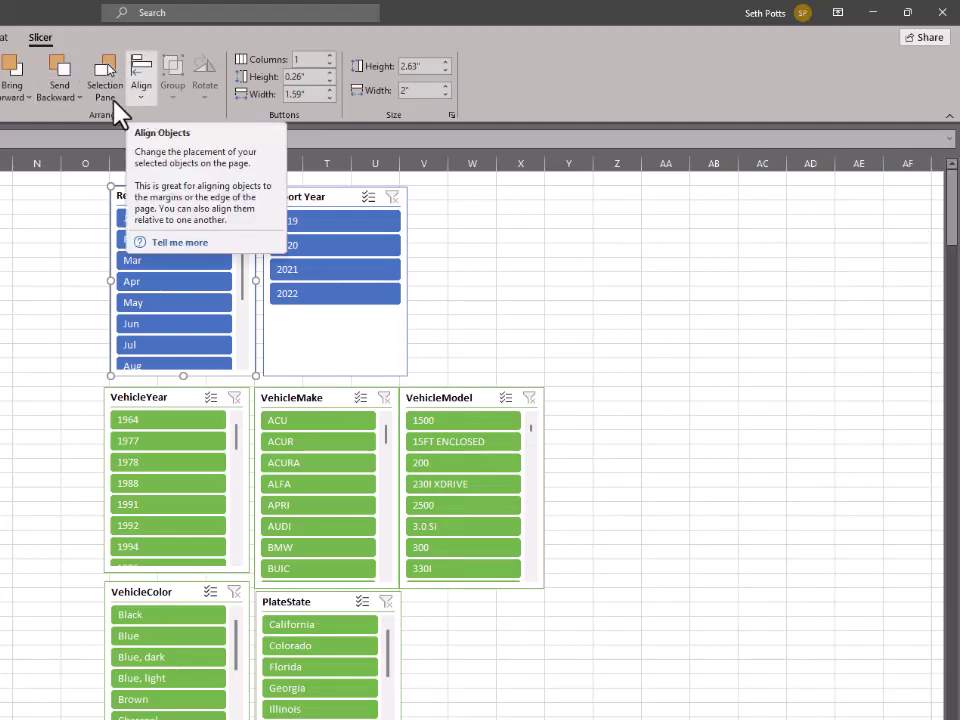
- Shrink the Report Year slicer to about 1.68 inches tall and place it beside Report Month with its top edge slightly lower
{"action": "left_click", "coordinate": [141, 92]}
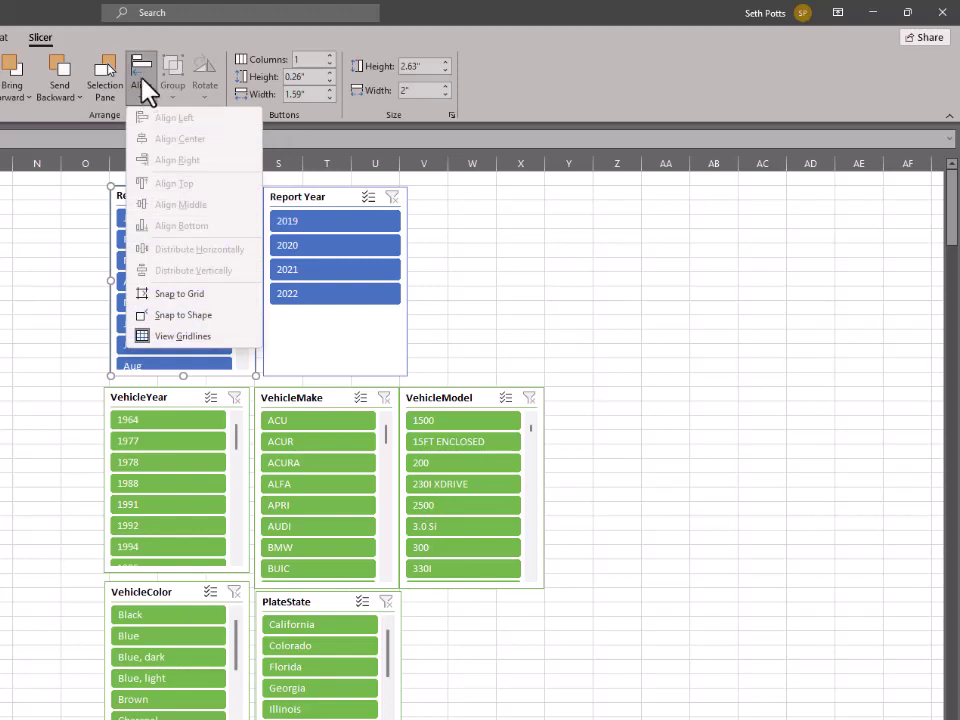
{"action": "left_click", "coordinate": [455, 205]}
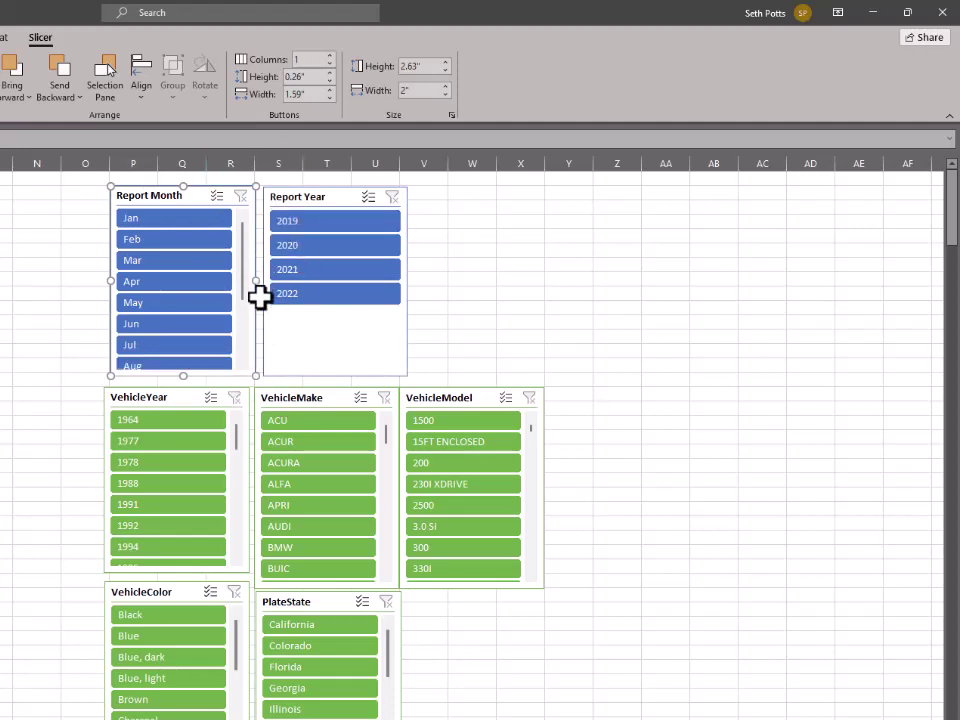
{"action": "left_click", "coordinate": [289, 349]}
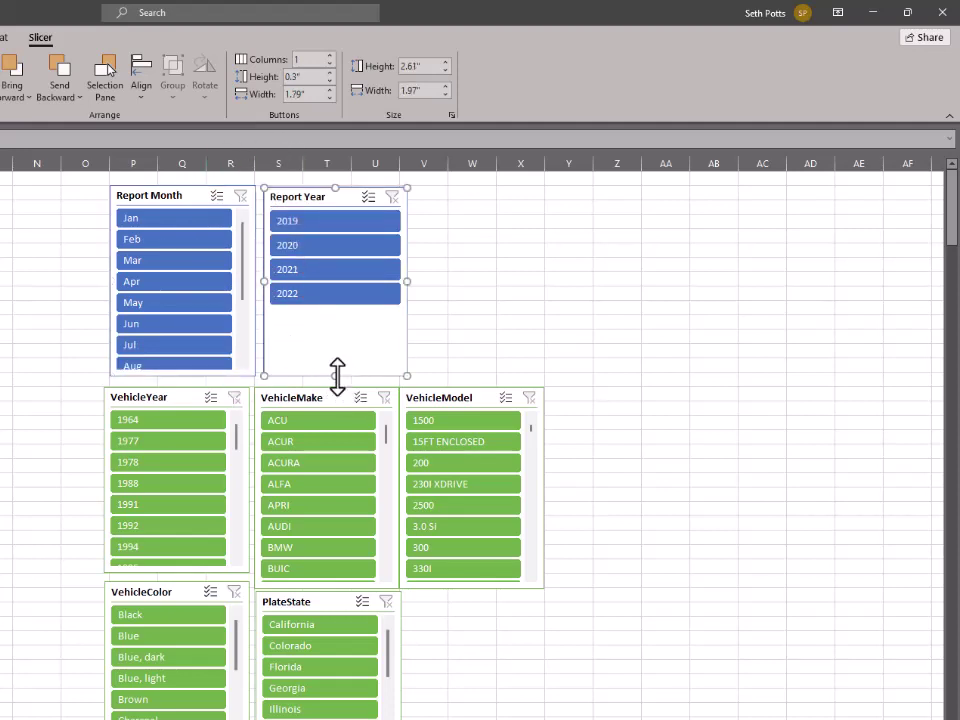
{"action": "left_click_drag", "start_coordinate": [336, 377], "coordinate": [330, 309]}
{"action": "left_click_drag", "start_coordinate": [294, 178], "coordinate": [259, 195]}
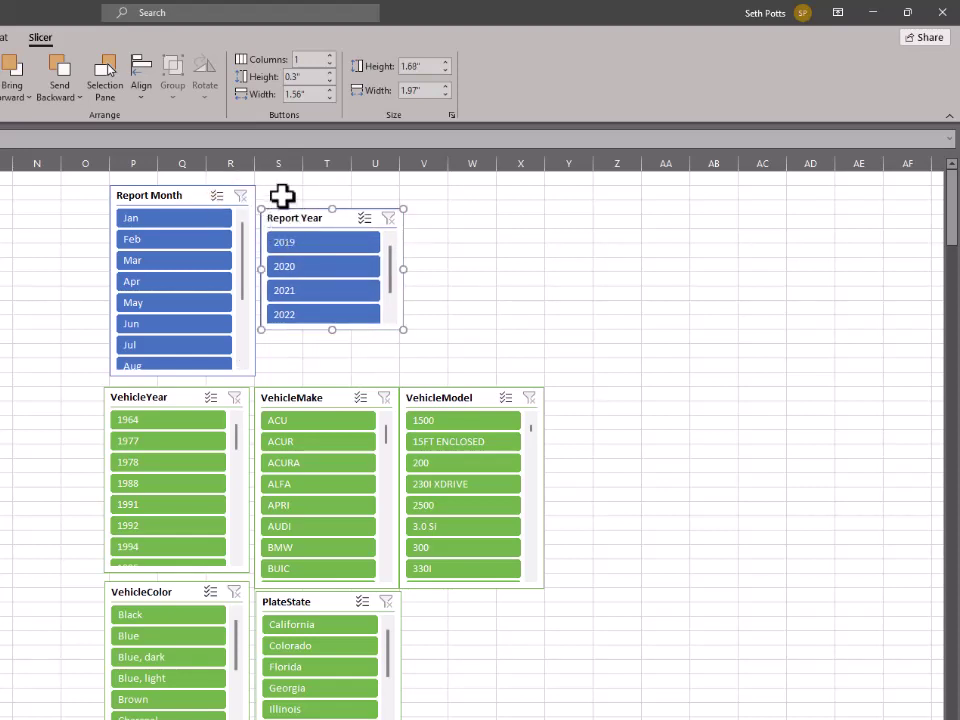
- Align the Report Month and Report Year slicers along their top edges
{"action": "left_click", "coordinate": [168, 195], "text": "ctrl"}
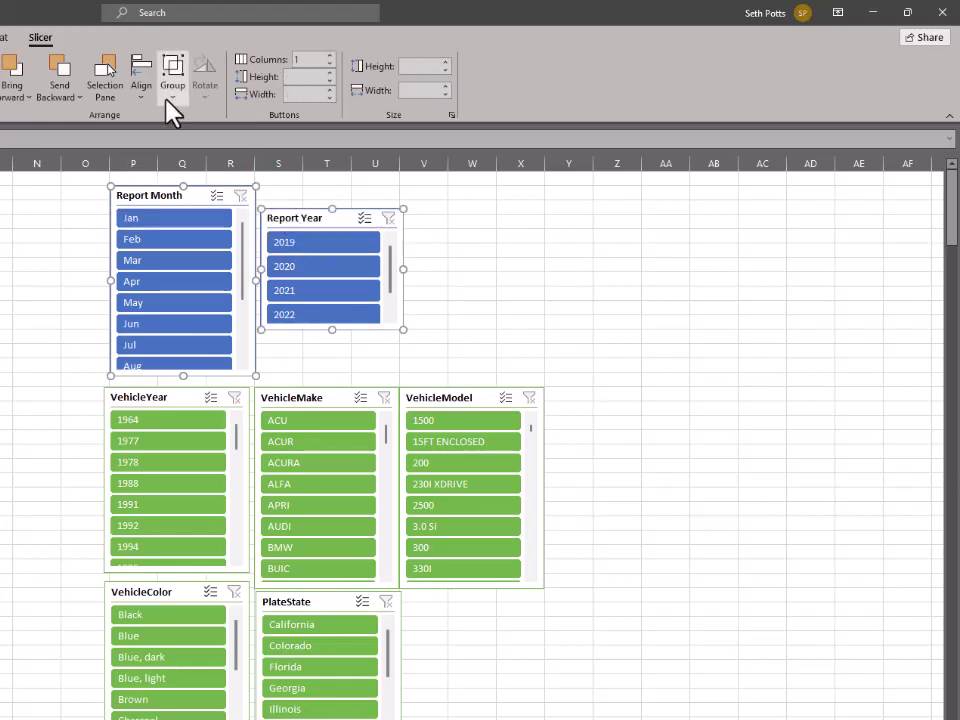
{"action": "left_click", "coordinate": [142, 92]}
{"action": "left_click", "coordinate": [183, 182]}
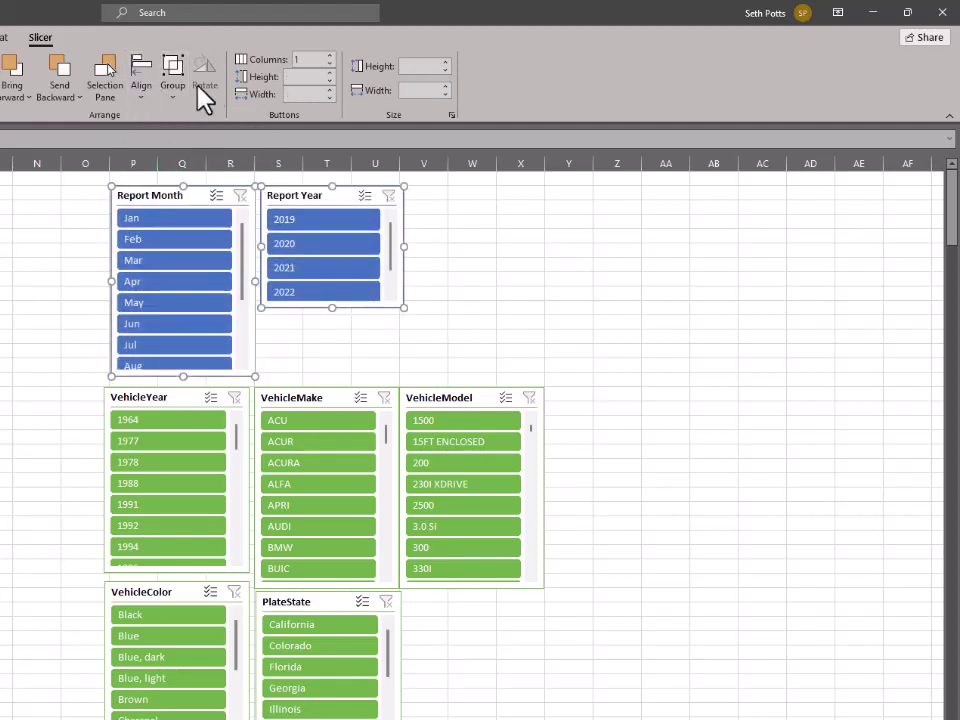
- Align the Report Month and Report Year slicers by their middles and deselect them
{"action": "left_click", "coordinate": [139, 96]}
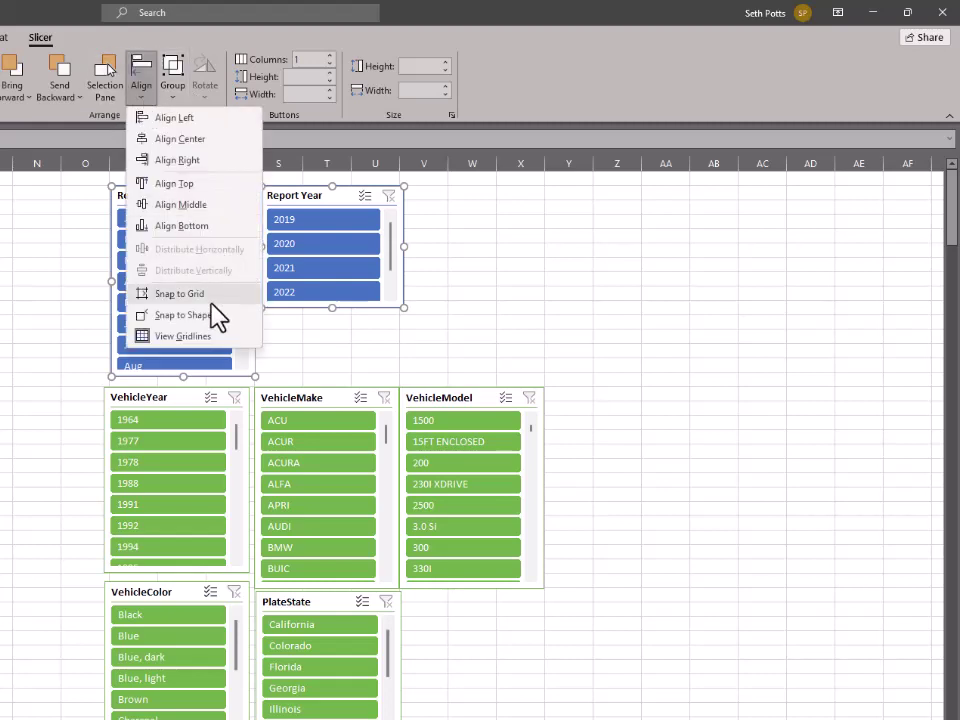
{"action": "left_click", "coordinate": [178, 205]}
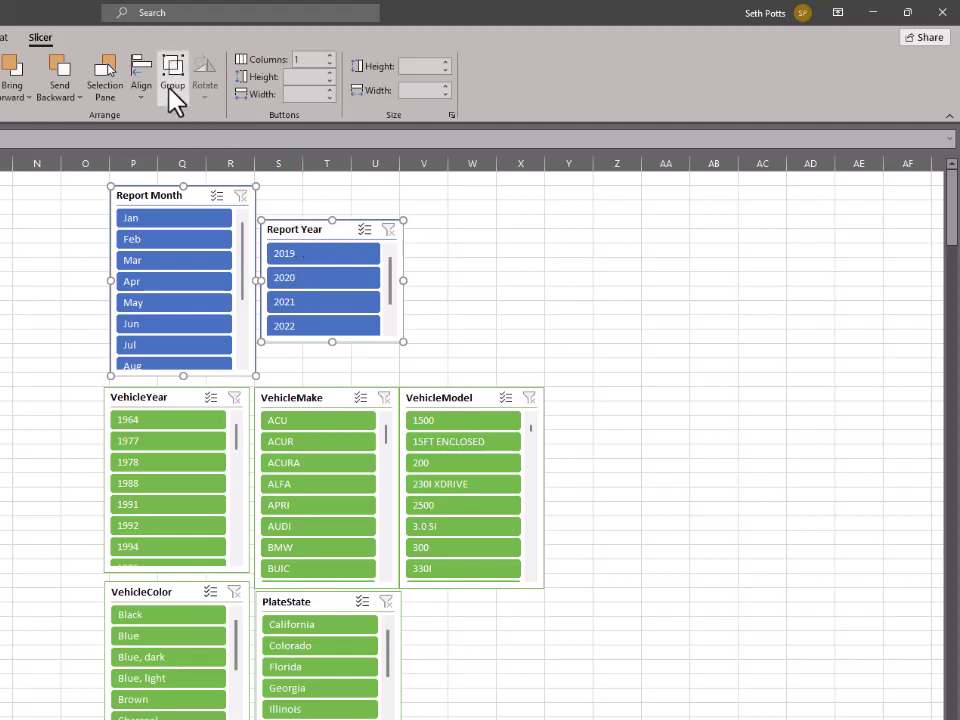
{"action": "left_click", "coordinate": [300, 190]}
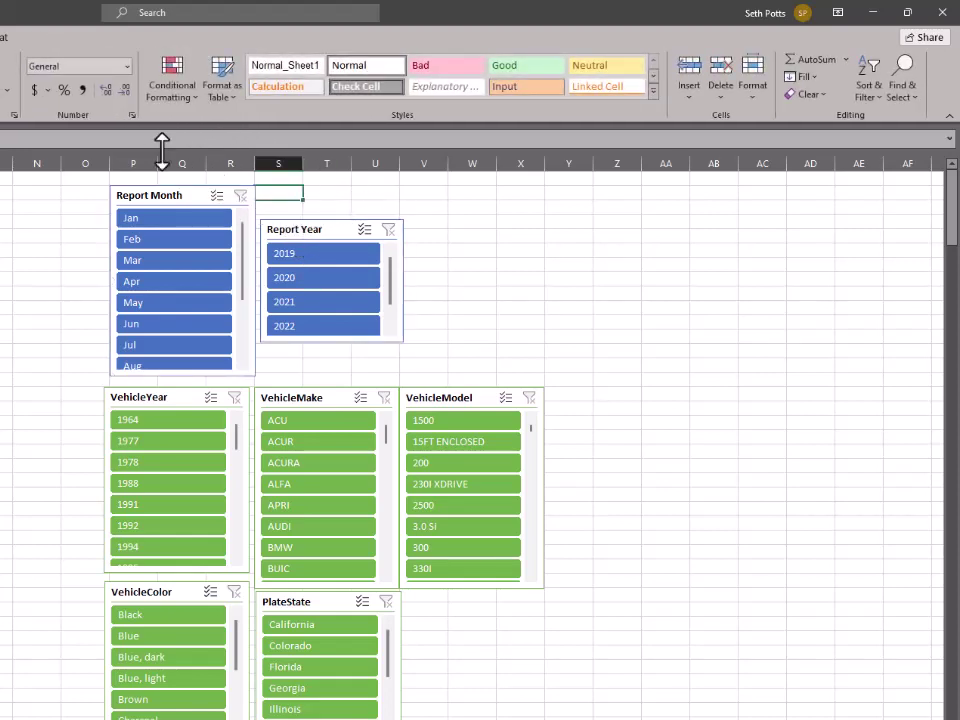
- Move the Report Year slicer back up level with Report Month and enlarge it to about 2.62 inches tall and 1.97 inches wide
{"action": "left_click_drag", "start_coordinate": [300, 224], "coordinate": [302, 200]}
{"action": "left_click_drag", "start_coordinate": [404, 232], "coordinate": [437, 243]}
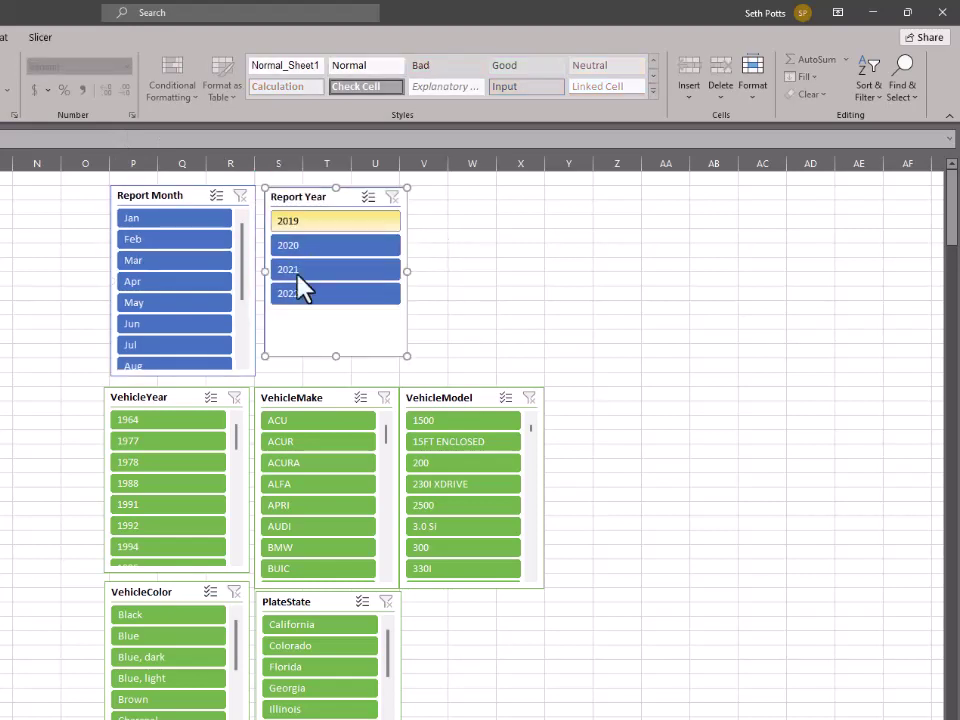
{"action": "left_click_drag", "start_coordinate": [335, 309], "coordinate": [332, 376]}
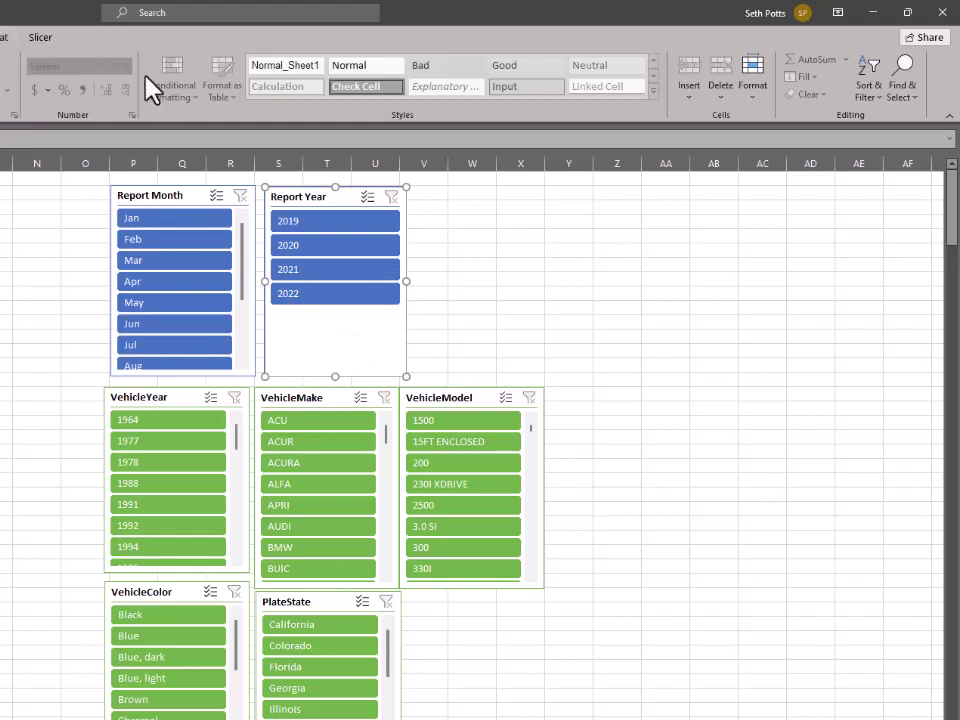
- Set the button height of the Report Year slicer to 0.5 inches
{"action": "left_click", "coordinate": [36, 40]}
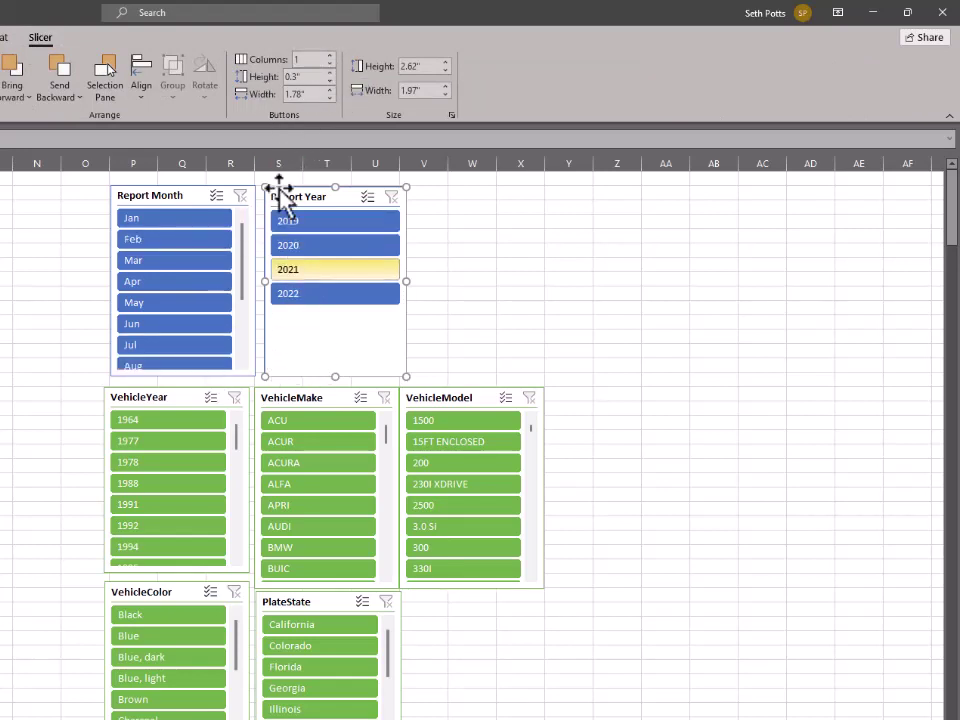
{"action": "left_click", "coordinate": [331, 72]}
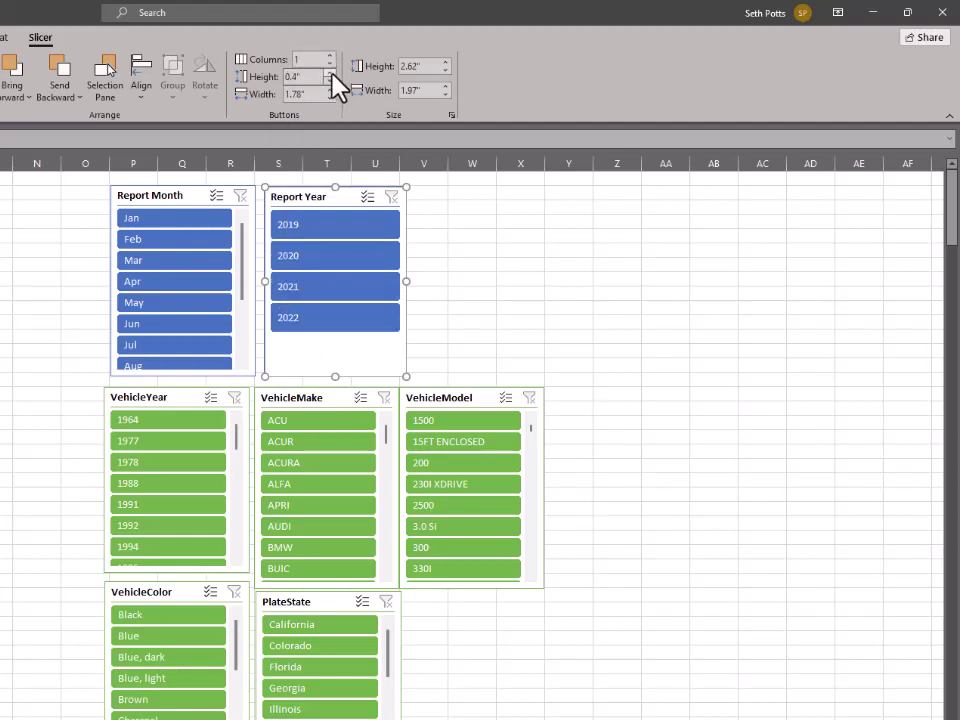
{"action": "left_click", "coordinate": [331, 72]}
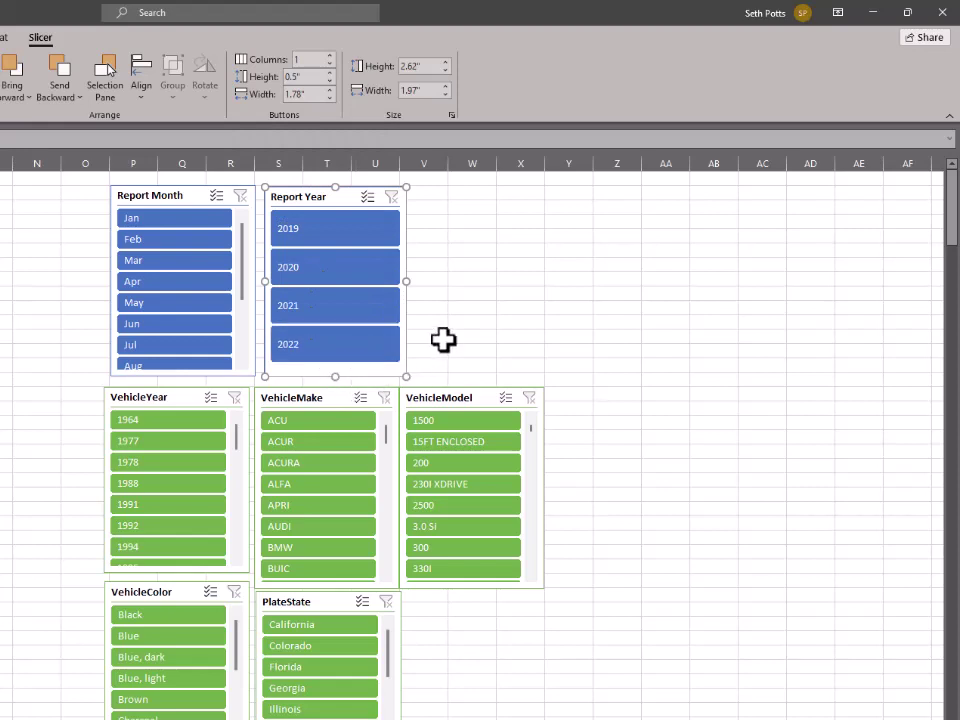
- Try wider buttons on the Report Year slicer and settle on a button width of 1.8 inches
{"action": "left_click", "coordinate": [329, 90]}
{"action": "left_click", "coordinate": [329, 90]}
{"action": "left_click", "coordinate": [329, 90]}
{"action": "left_click", "coordinate": [329, 90]}
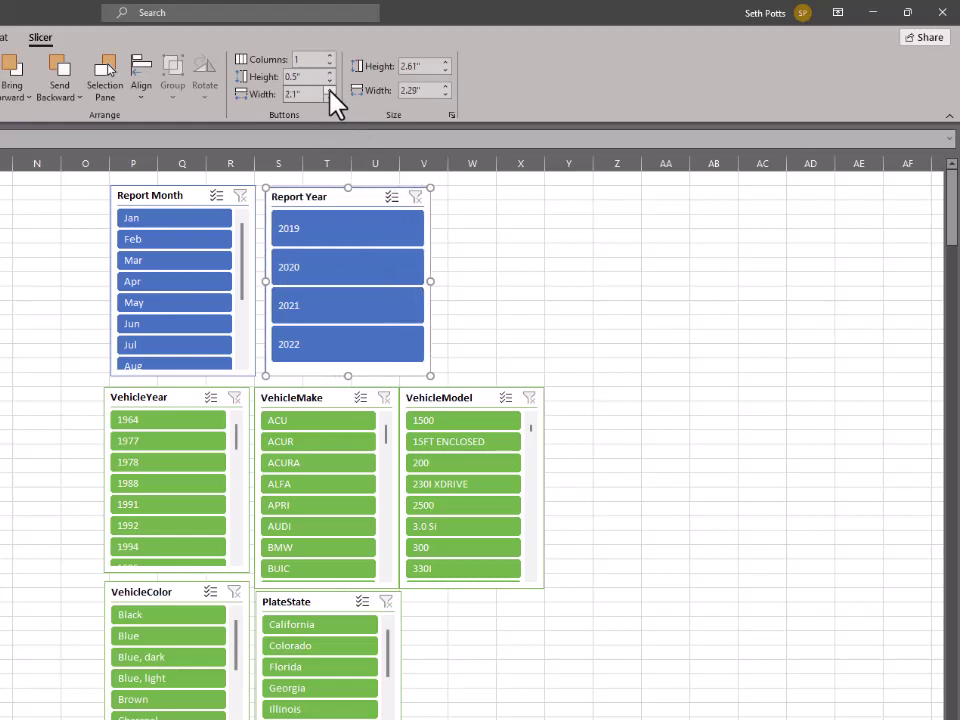
{"action": "left_click", "coordinate": [329, 90]}
{"action": "left_click", "coordinate": [330, 98]}
{"action": "left_click", "coordinate": [330, 98]}
{"action": "left_click", "coordinate": [330, 98]}
{"action": "left_click", "coordinate": [330, 98]}
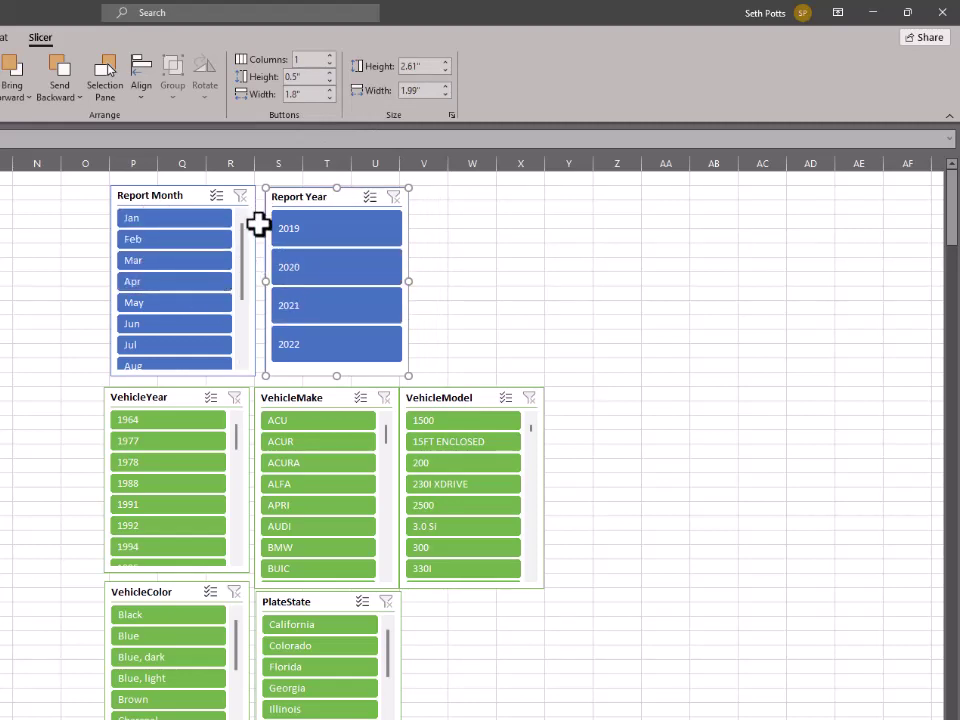
- Try a taller Report Year slicer and settle on an overall size of 2.6 inches high by 2 inches wide
{"action": "left_click", "coordinate": [446, 62]}
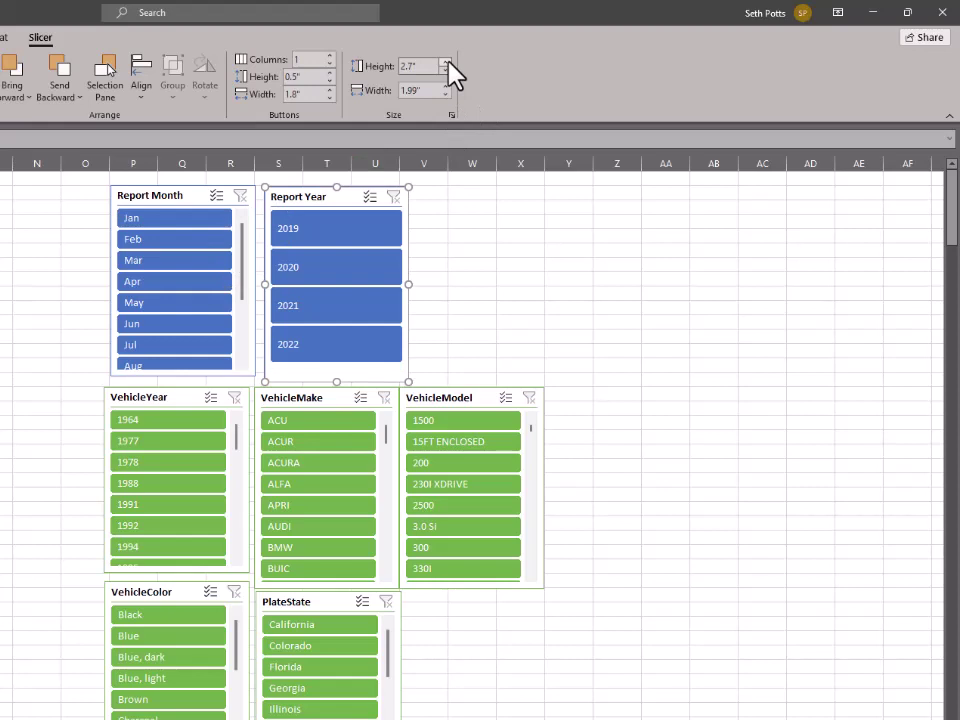
{"action": "left_click", "coordinate": [446, 62]}
{"action": "left_click", "coordinate": [446, 63]}
{"action": "left_click", "coordinate": [446, 71]}
{"action": "left_click", "coordinate": [446, 71]}
{"action": "left_click", "coordinate": [446, 71]}
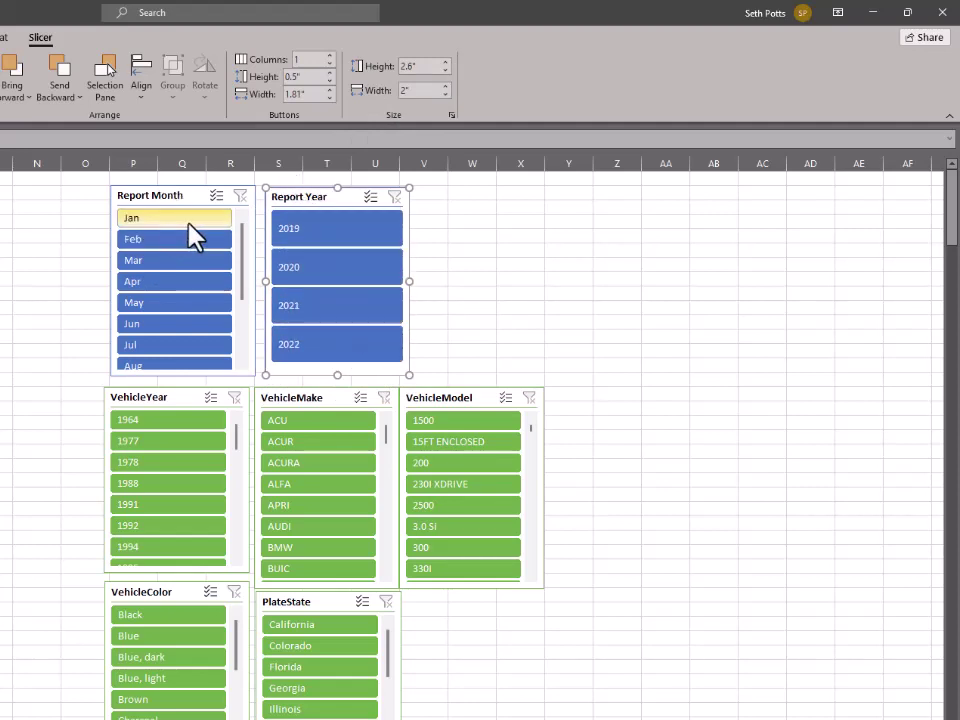
- Look through the full list of months in the Report Month slicer and return to its beginning
{"action": "left_click_drag", "start_coordinate": [243, 257], "coordinate": [240, 321]}
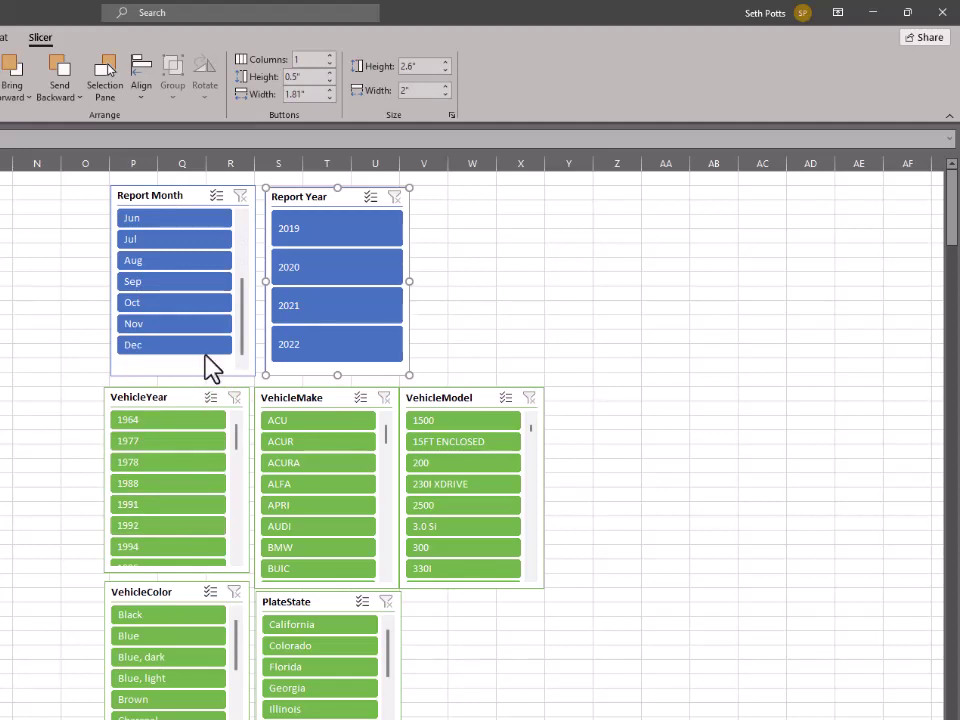
{"action": "left_click_drag", "start_coordinate": [242, 321], "coordinate": [236, 196]}
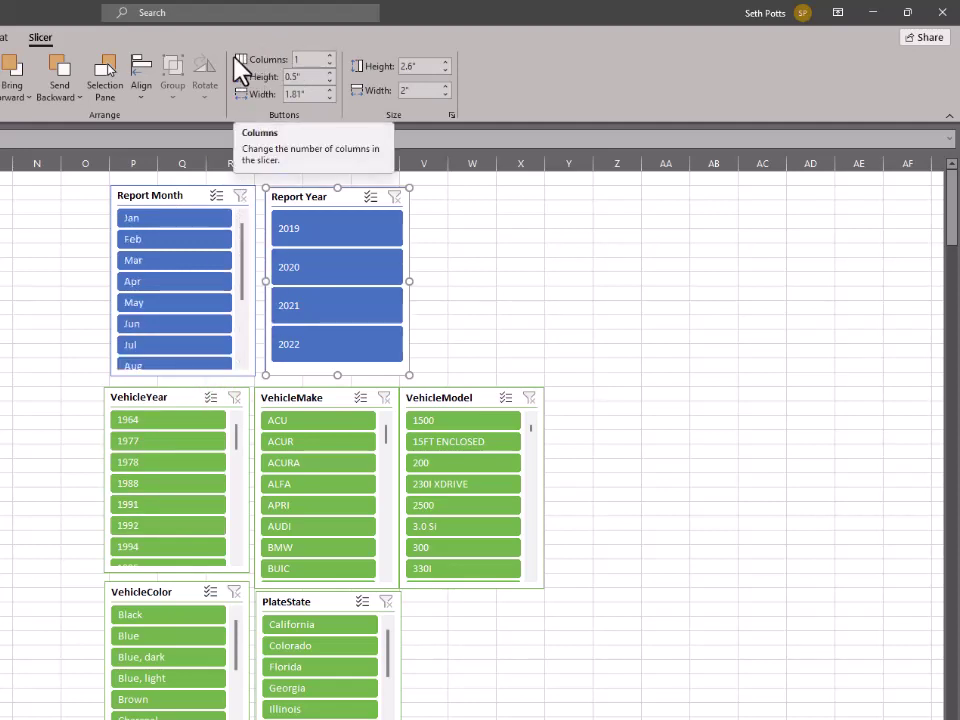
- Try a two-column button layout on the Report Year slicer and return it to one column
{"action": "left_click", "coordinate": [329, 56]}
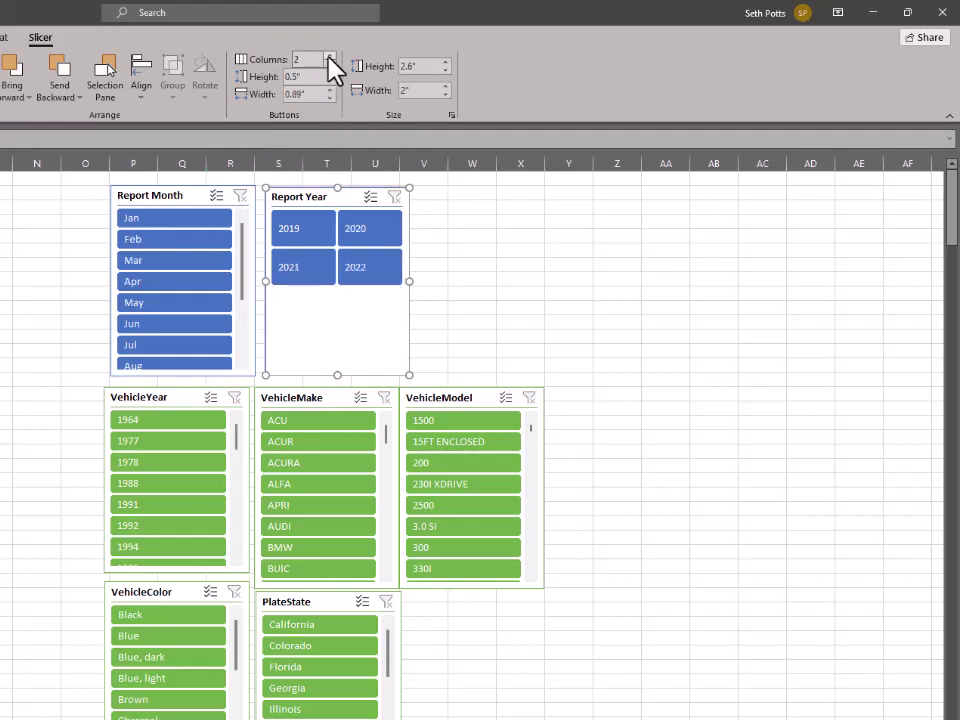
{"action": "left_click", "coordinate": [331, 65]}
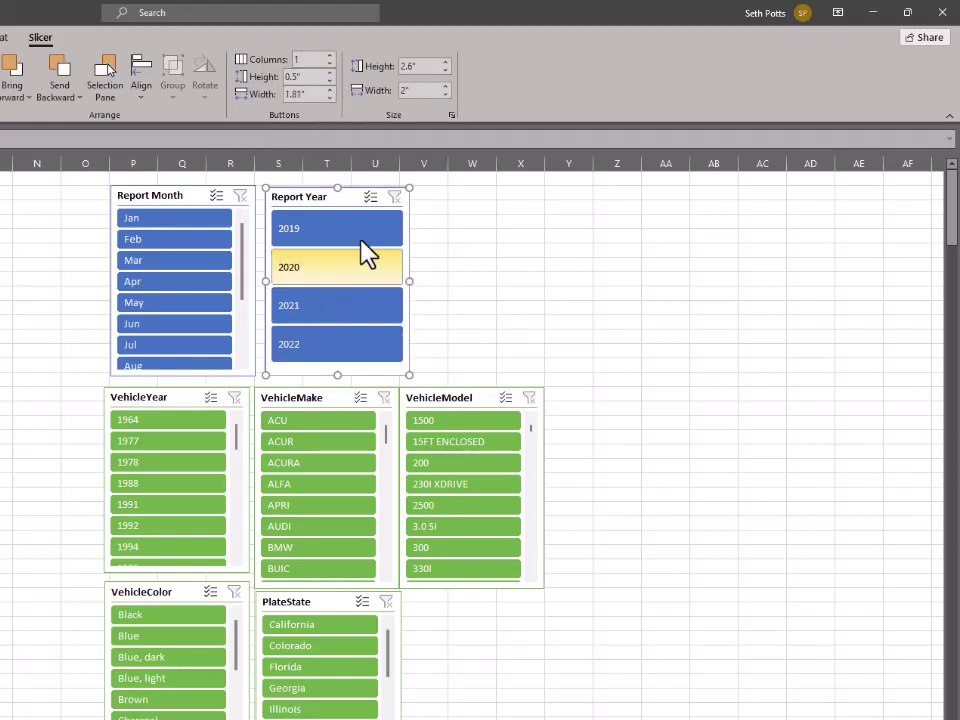
- Try more button columns on the Report Month slicer and settle on two columns
{"action": "left_click", "coordinate": [165, 197]}
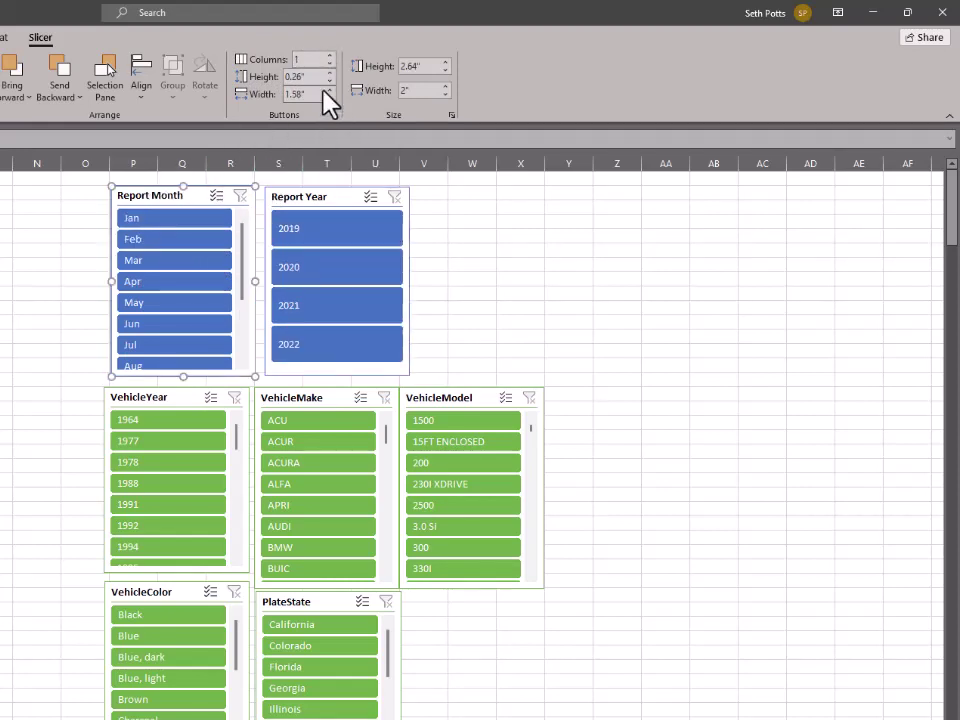
{"action": "left_click", "coordinate": [330, 56]}
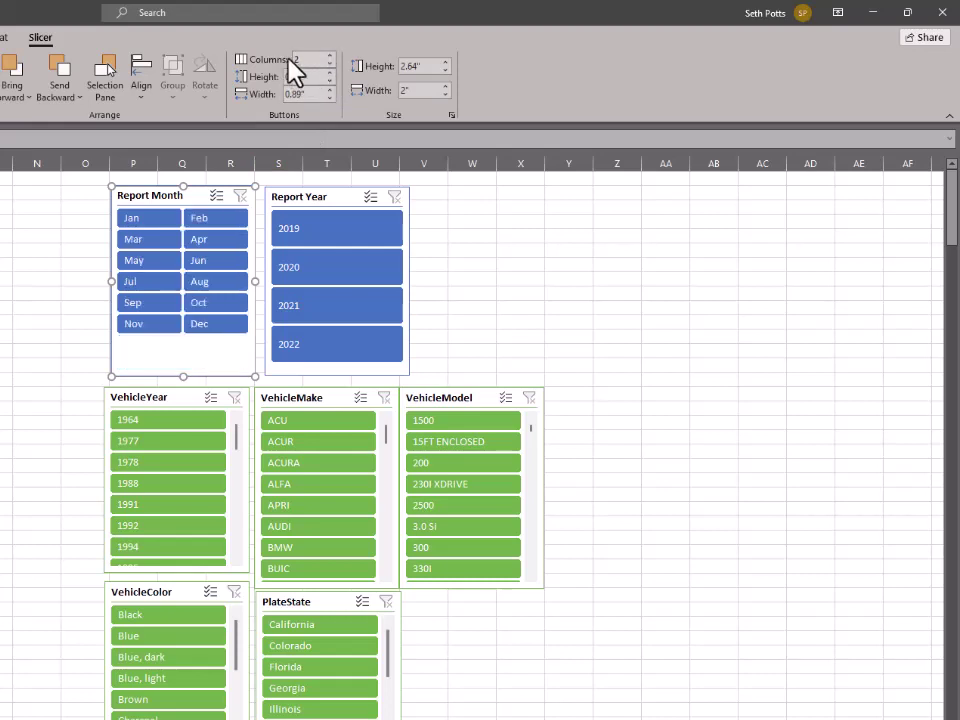
{"action": "left_click", "coordinate": [331, 55]}
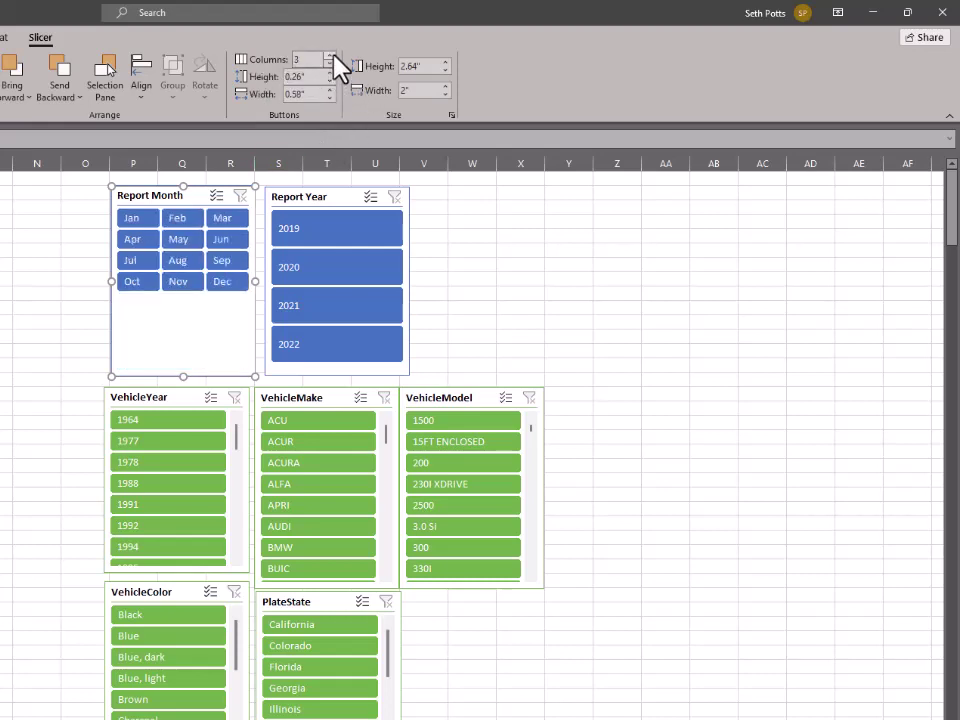
{"action": "left_click", "coordinate": [331, 55]}
{"action": "left_click", "coordinate": [330, 64]}
{"action": "left_click", "coordinate": [330, 64]}
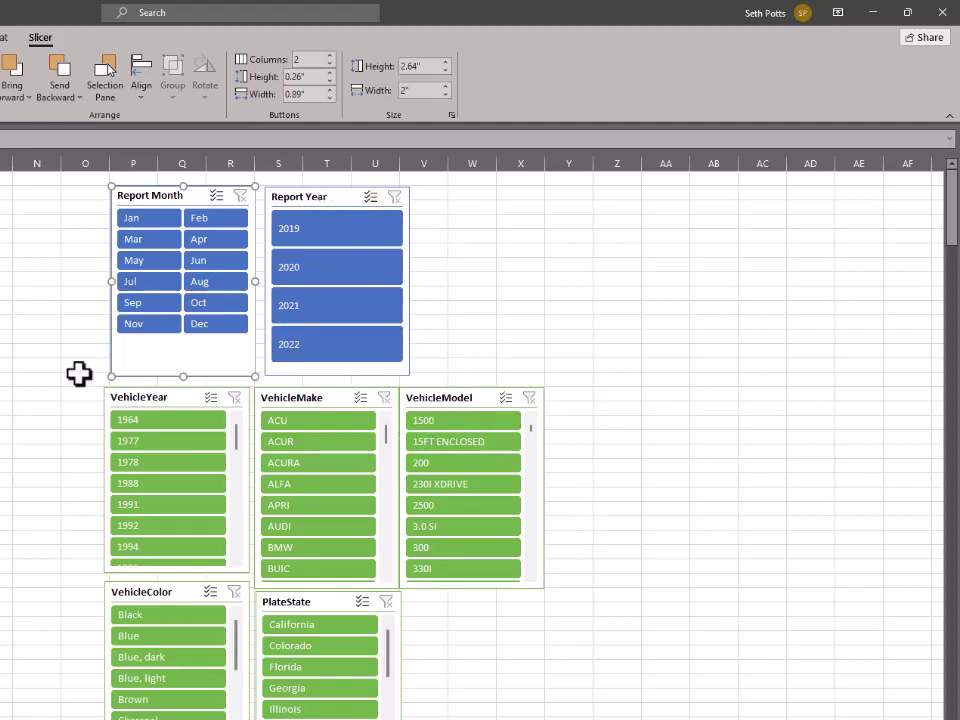
- Move the Report Year slicer flush against the Report Month slicer with their tops aligned, and shorten it slightly
{"action": "left_click", "coordinate": [322, 200]}
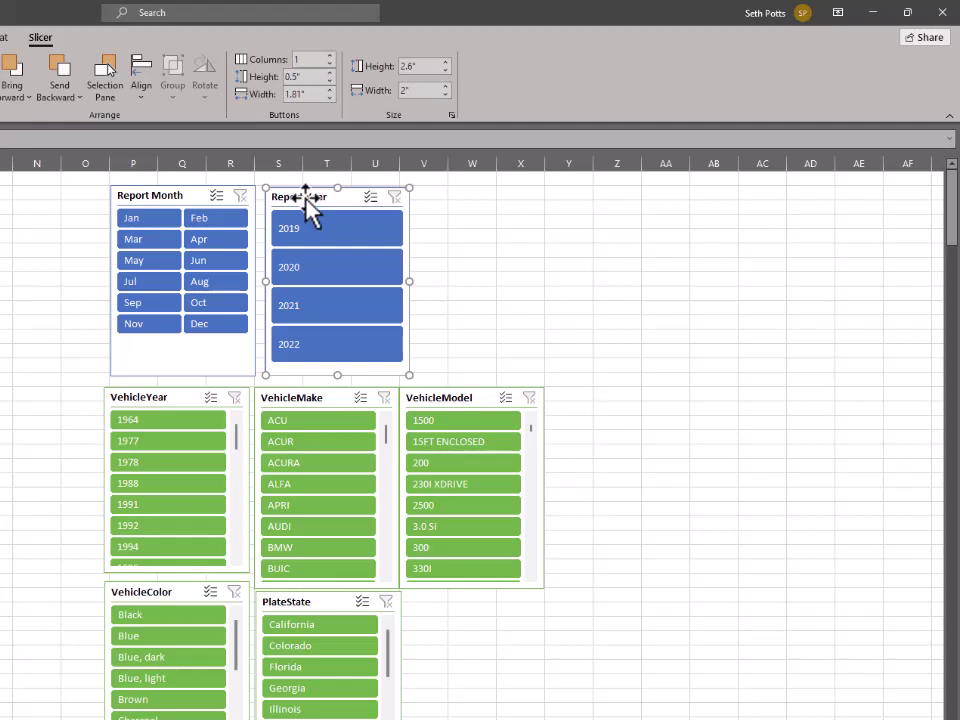
{"action": "mouse_move", "coordinate": [305, 197]}
{"action": "left_mouse_down"}
{"action": "mouse_move", "coordinate": [400, 195]}
{"action": "mouse_move", "coordinate": [297, 195]}
{"action": "left_mouse_up"}
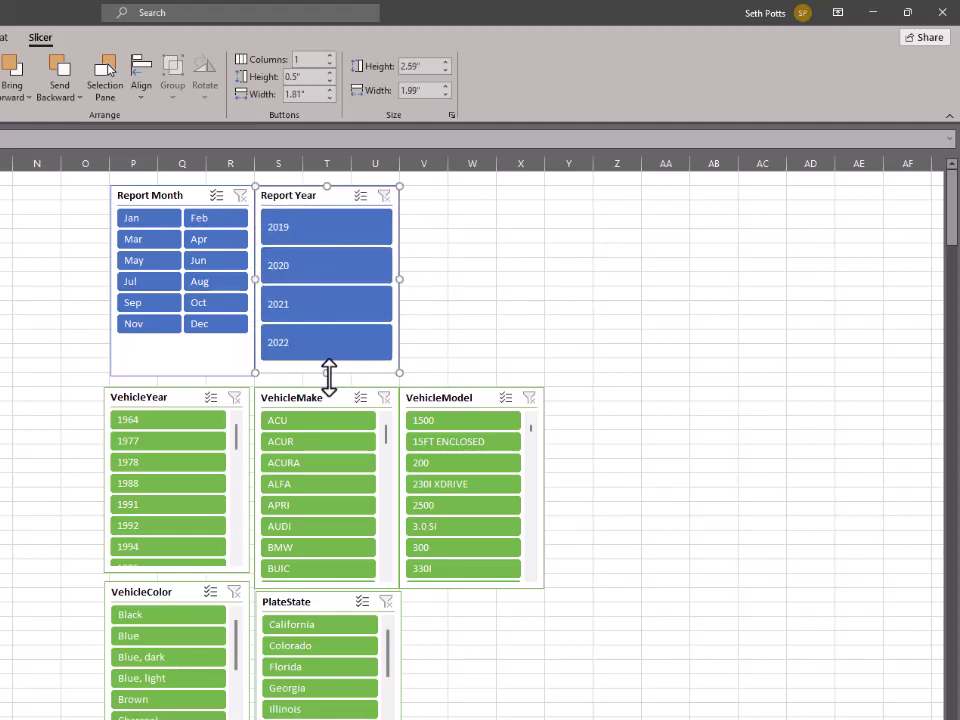
{"action": "mouse_move", "coordinate": [328, 370]}
{"action": "left_mouse_down"}
{"action": "mouse_move", "coordinate": [328, 386]}
{"action": "mouse_move", "coordinate": [328, 371]}
{"action": "left_mouse_up"}
- Shorten the Report Month slicer to about 2.57 inches so its lower edge lines up with the Report Year slicer, and deselect it
{"action": "left_click", "coordinate": [178, 368]}
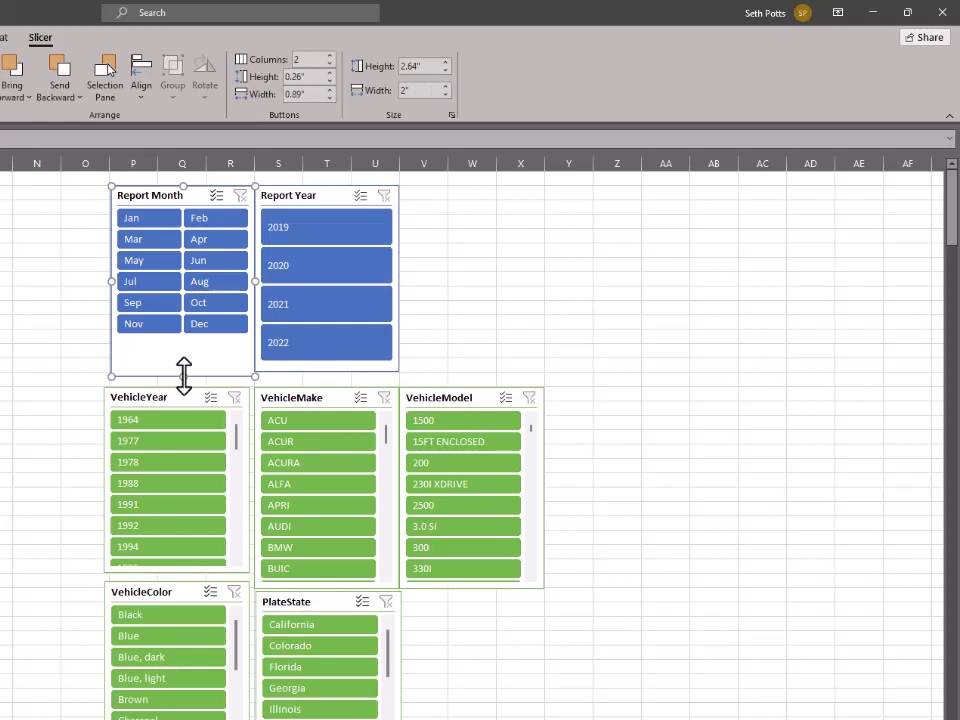
{"action": "left_click_drag", "start_coordinate": [183, 376], "coordinate": [185, 371]}
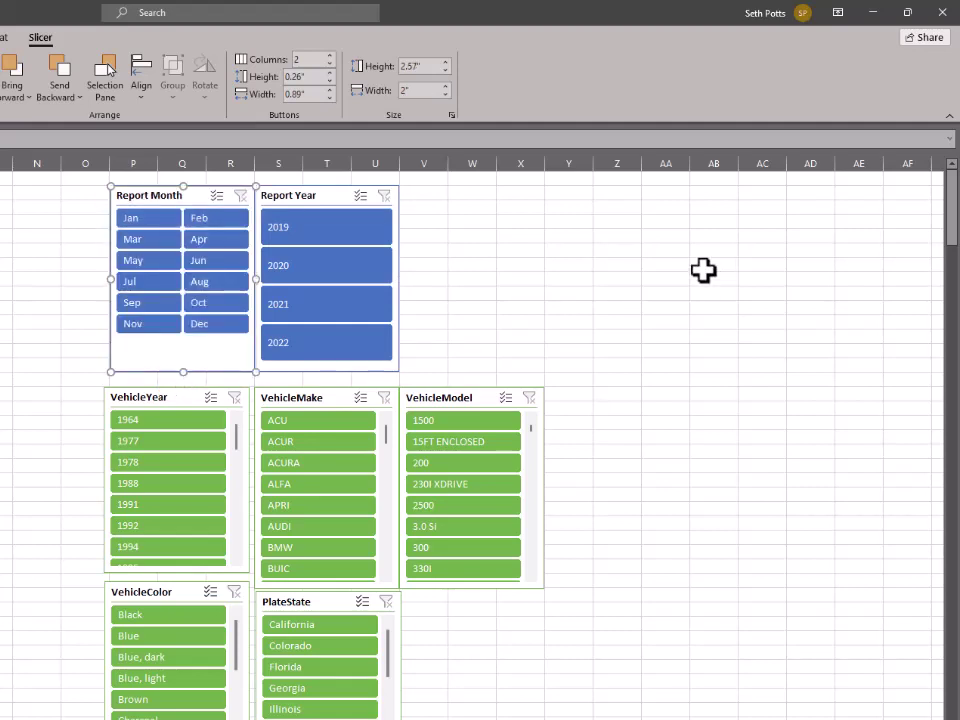
{"action": "left_click", "coordinate": [665, 236]}
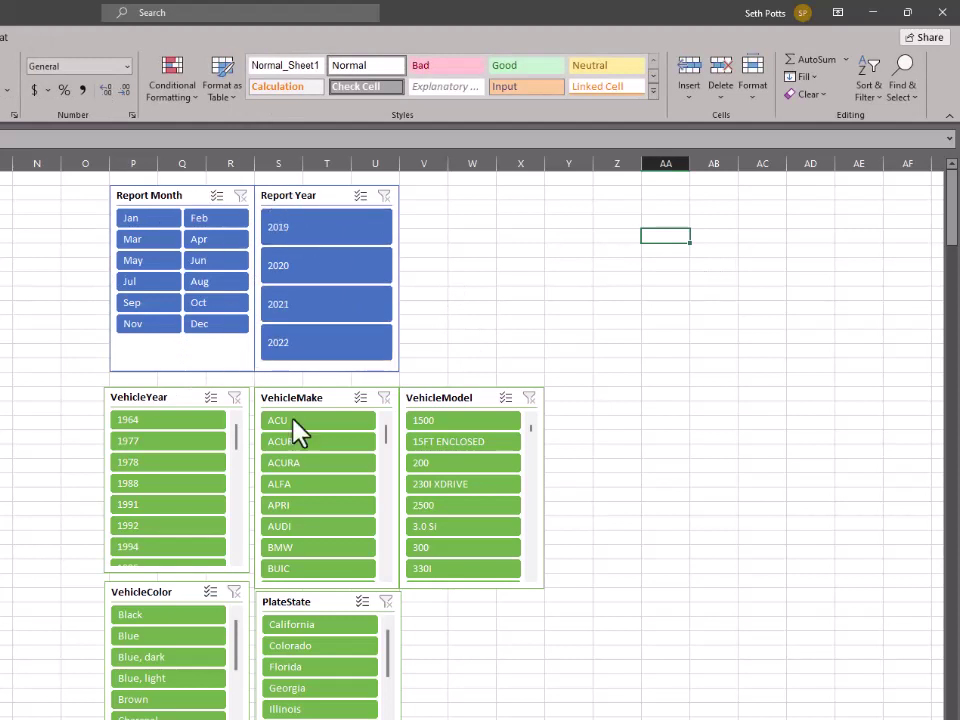